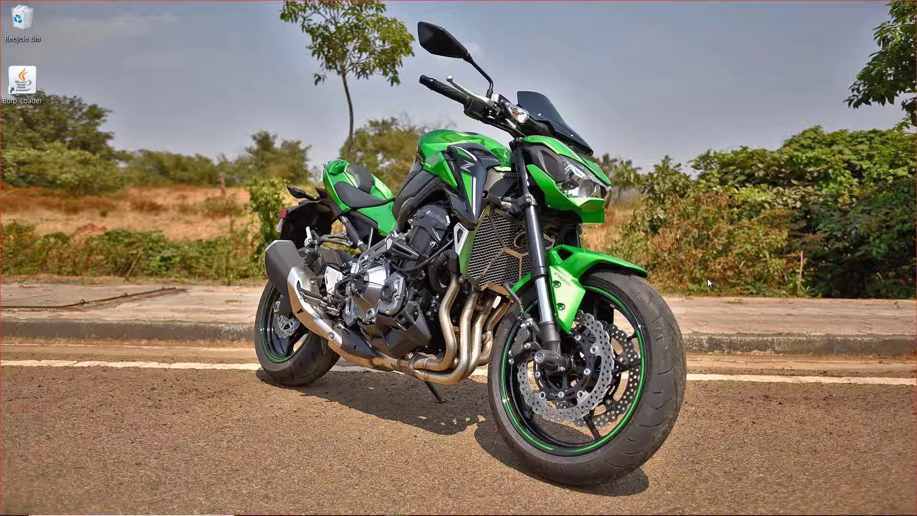
- Download OMV_4_Raspberry_Pi_2_3_3Plus_4.img.xz from SourceForge's Raspberry Pi images folder
{"action": "key", "text": "alt+Tab"}
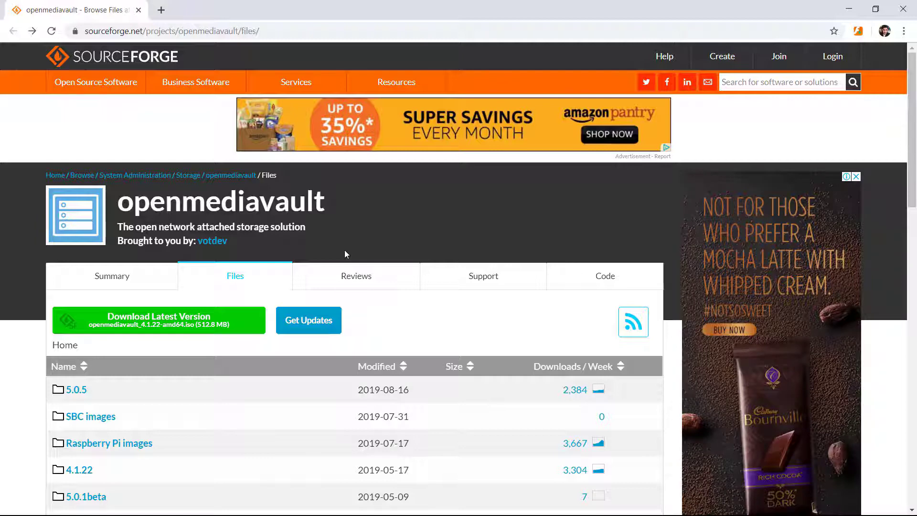
{"action": "scroll", "coordinate": [346, 254], "scroll_direction": "down", "scroll_amount": 4}
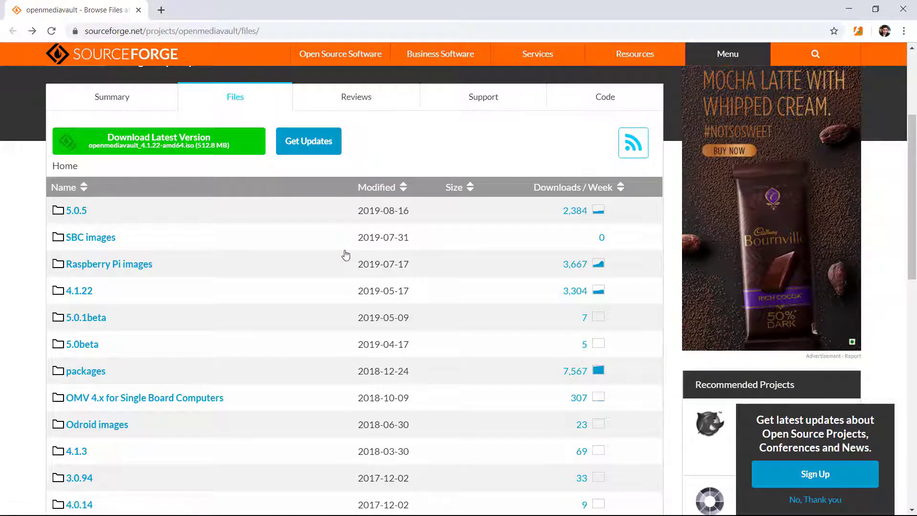
{"action": "left_click", "coordinate": [140, 269]}
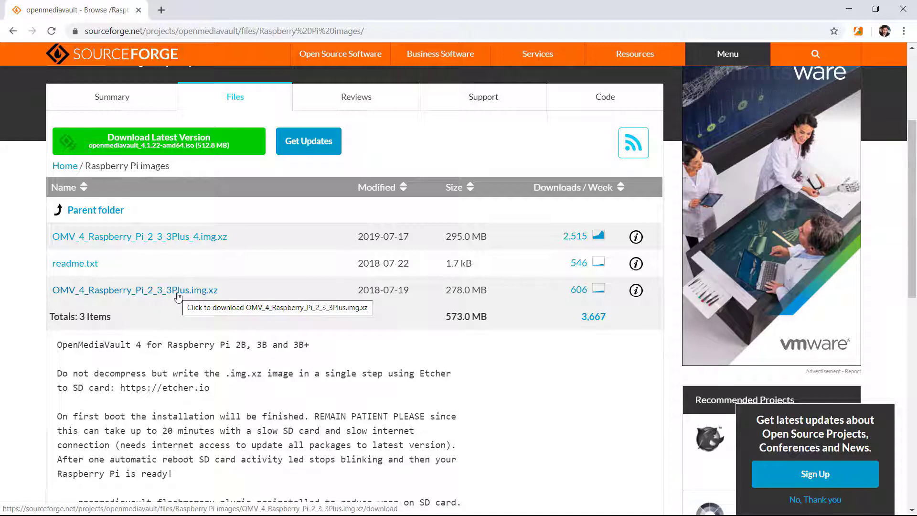
{"action": "left_click", "coordinate": [222, 239]}
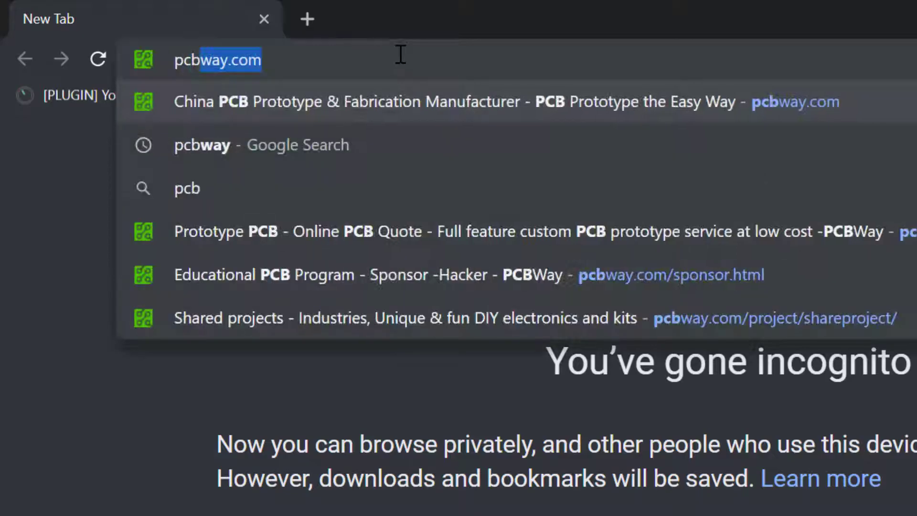
- Load pcbway.com and enter board dimensions of 50 × 60 mm
{"action": "key", "text": "Return"}
{"action": "left_click", "coordinate": [293, 278]}
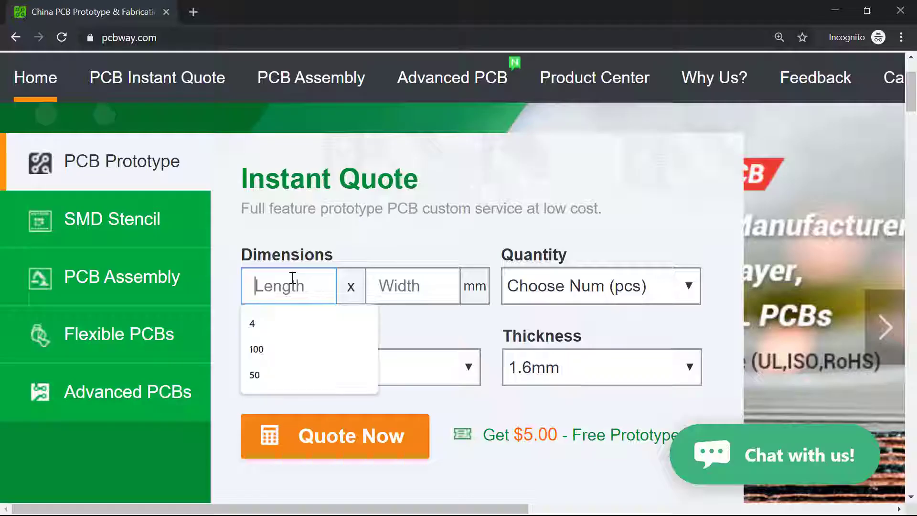
{"action": "type", "text": "50"}
{"action": "left_click", "coordinate": [406, 282]}
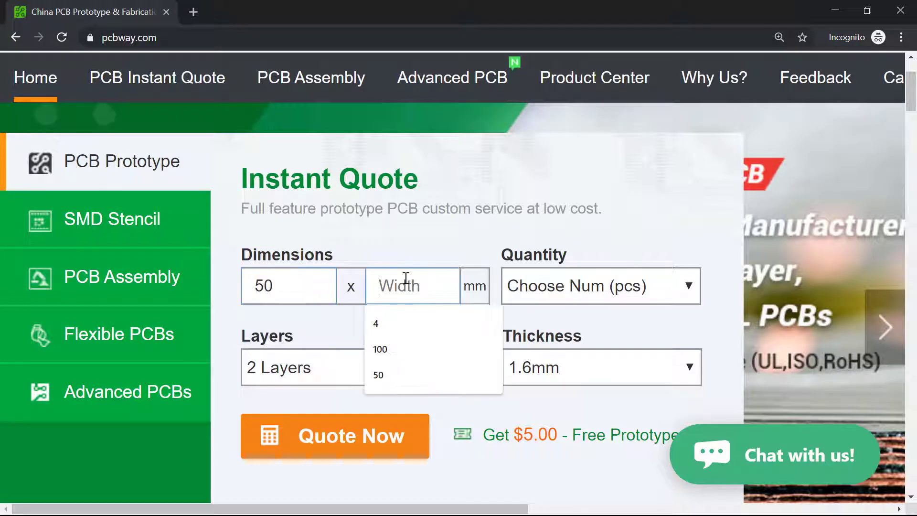
{"action": "type", "text": "60"}
- Choose quantity 5 and 1.2mm thickness, then request the instant quote
{"action": "left_click", "coordinate": [577, 296]}
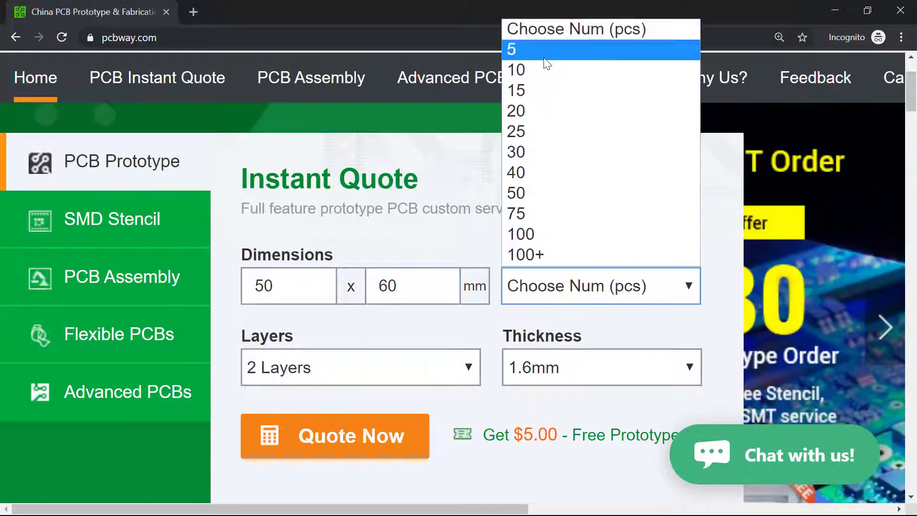
{"action": "left_click", "coordinate": [540, 48]}
{"action": "left_click", "coordinate": [543, 368]}
{"action": "left_click", "coordinate": [540, 276]}
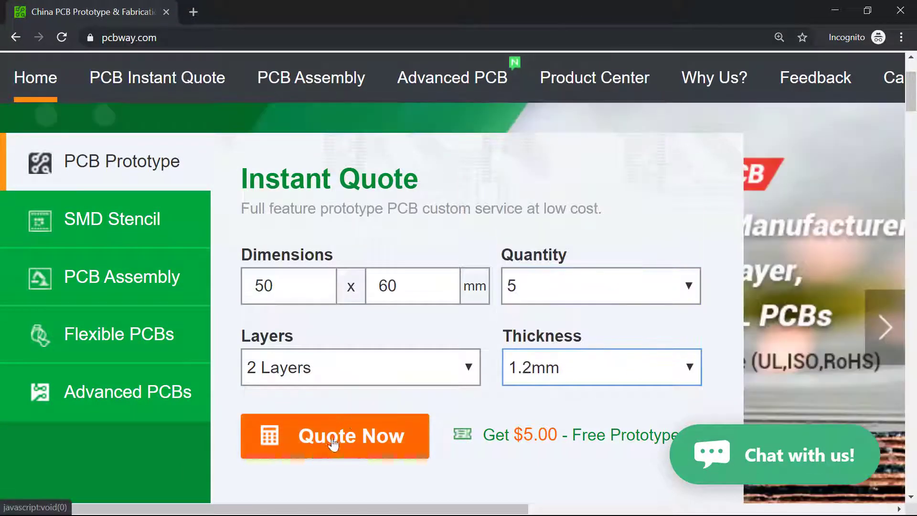
{"action": "left_click", "coordinate": [334, 443]}
{"action": "scroll", "coordinate": [529, 348], "scroll_direction": "down", "scroll_amount": 8}
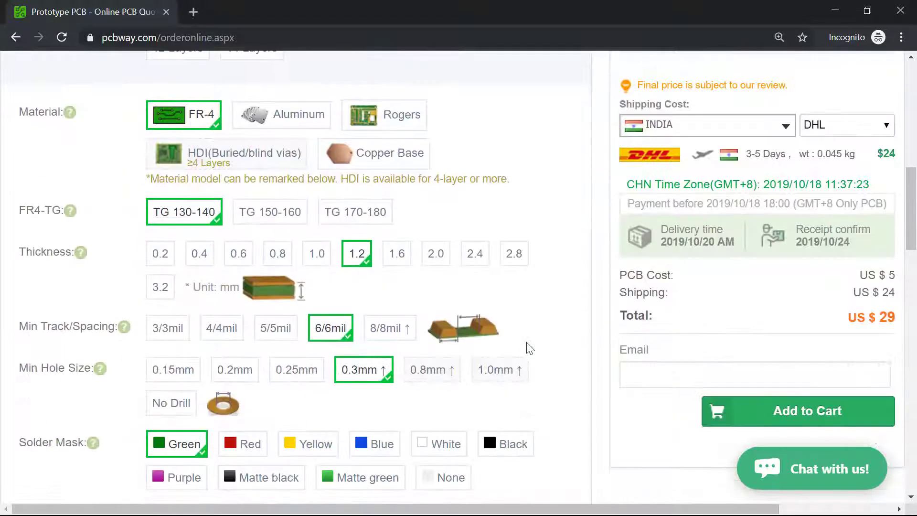
{"action": "scroll", "coordinate": [529, 349], "scroll_direction": "down", "scroll_amount": 2}
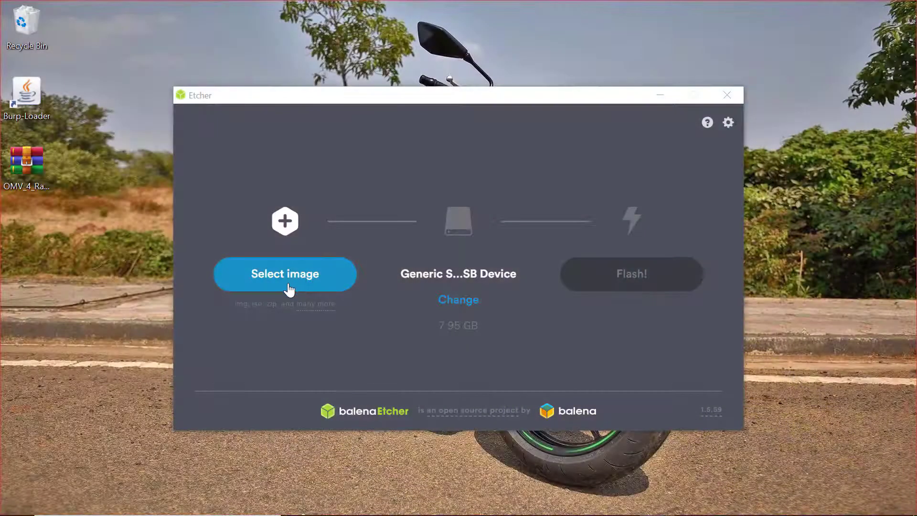
- Pick the OMV Raspberry Pi image from the Desktop and flash it to the 7.95 GB USB drive
{"action": "left_click", "coordinate": [299, 283]}
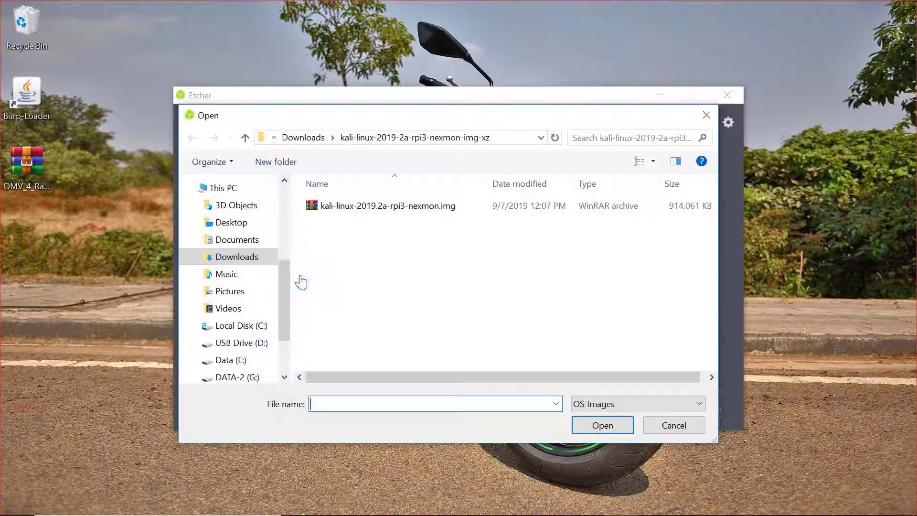
{"action": "left_click", "coordinate": [250, 226]}
{"action": "left_click", "coordinate": [354, 217]}
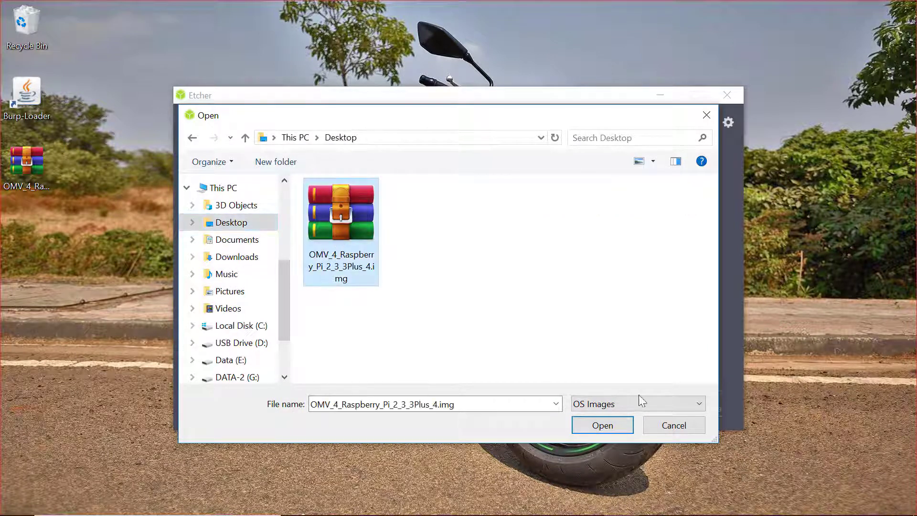
{"action": "left_click", "coordinate": [614, 423]}
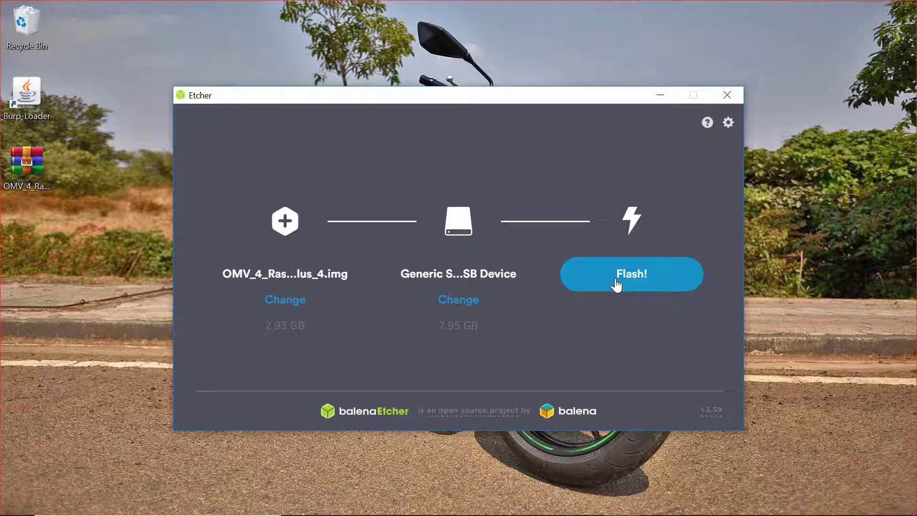
{"action": "left_click", "coordinate": [617, 282]}
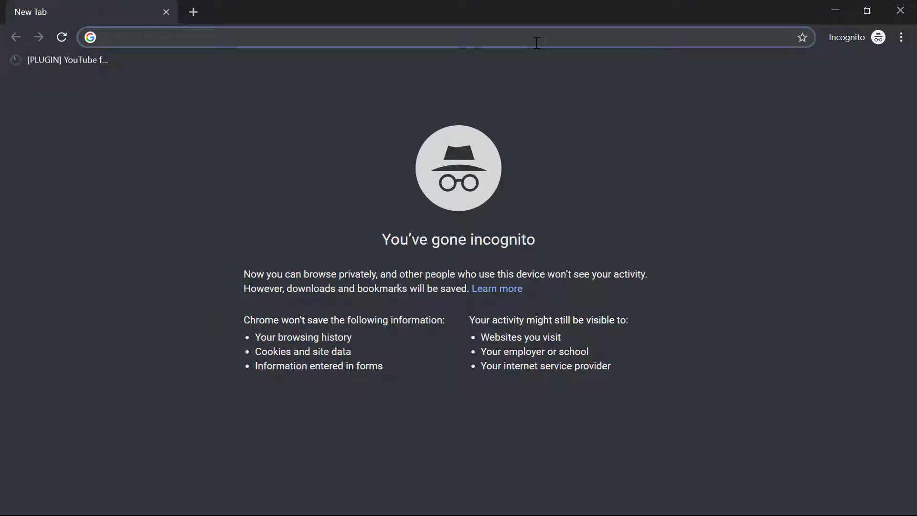
- In the router admin, copy the raspberrypi device's IP address 192.168.1.17
{"action": "type", "text": "192.168.1.1/index.html"}
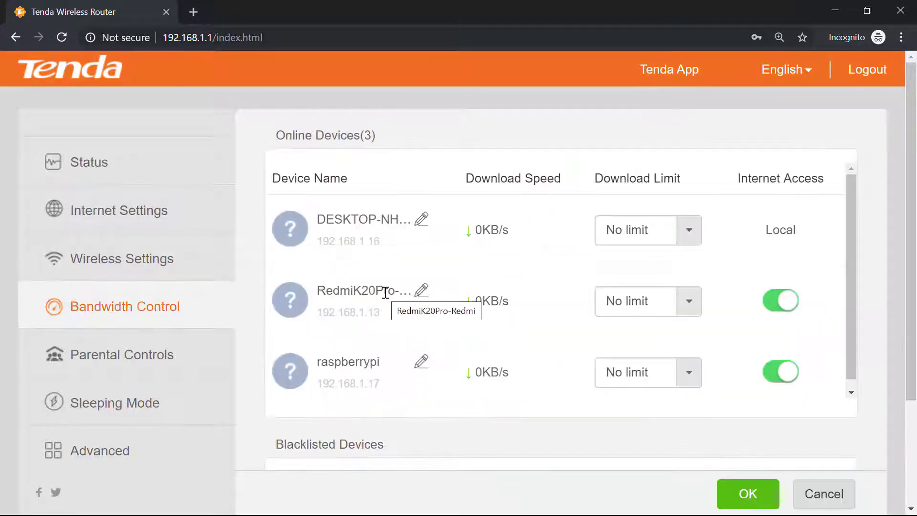
{"action": "double_click", "coordinate": [359, 386]}
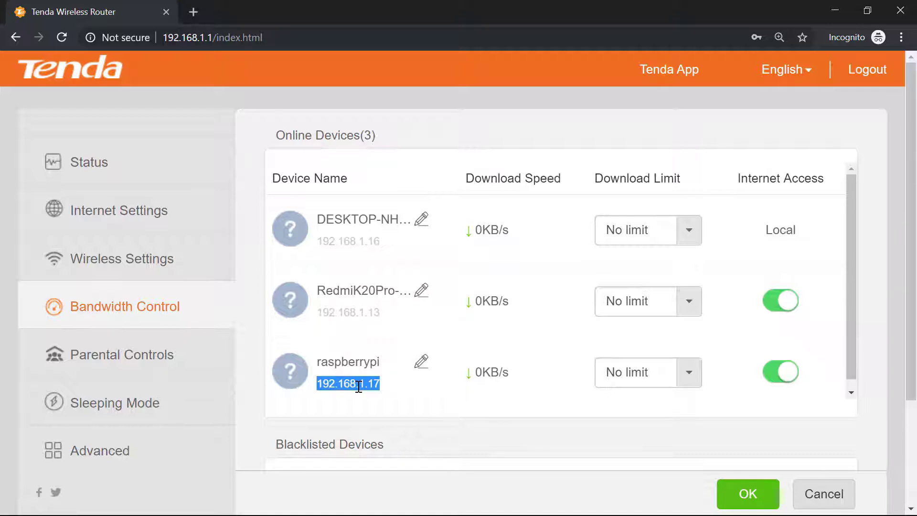
{"action": "right_click", "coordinate": [359, 386]}
{"action": "left_click", "coordinate": [369, 399]}
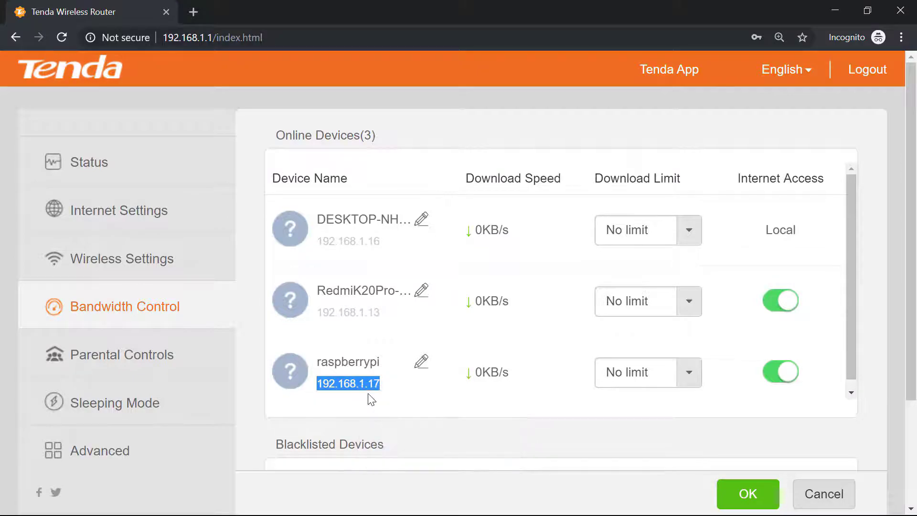
{"action": "left_click", "coordinate": [193, 12]}
- Load 192.168.1.17 and log in to openmediavault with the default admin credentials
{"action": "key", "text": "ctrl+v"}
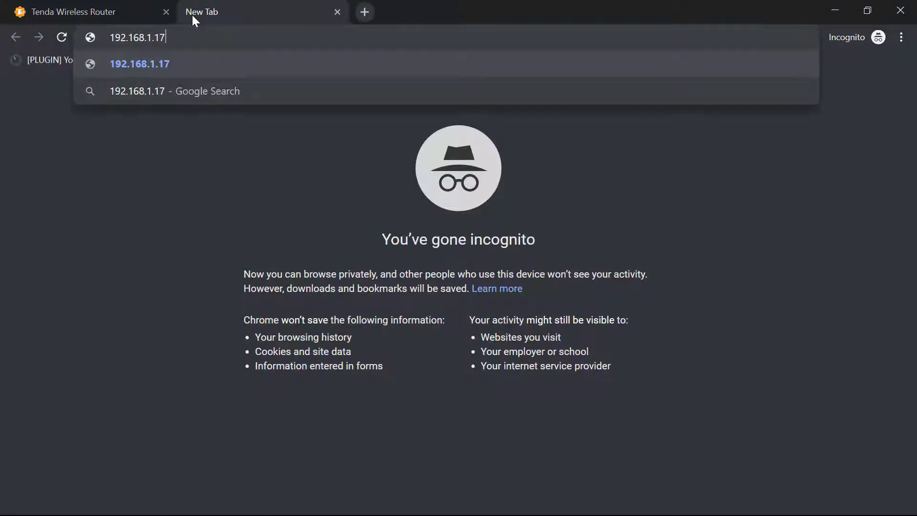
{"action": "key", "text": "Return"}
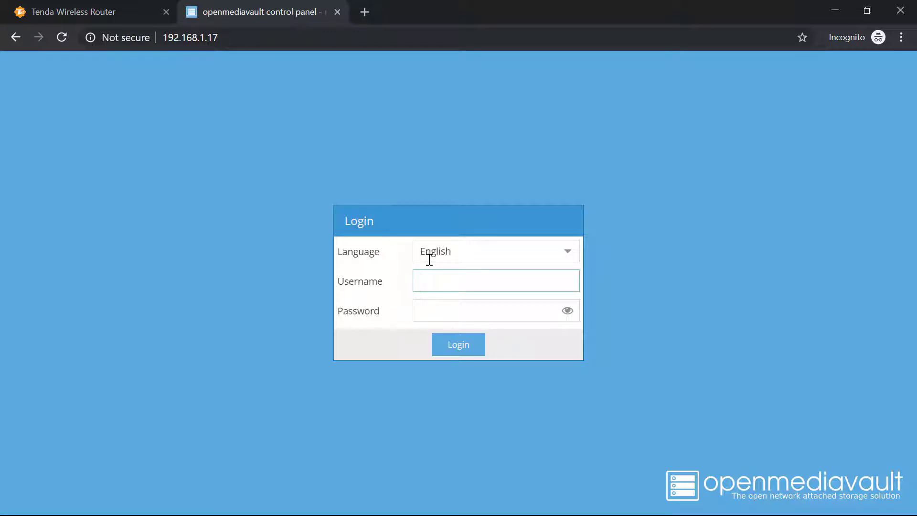
{"action": "type", "text": "admin"}
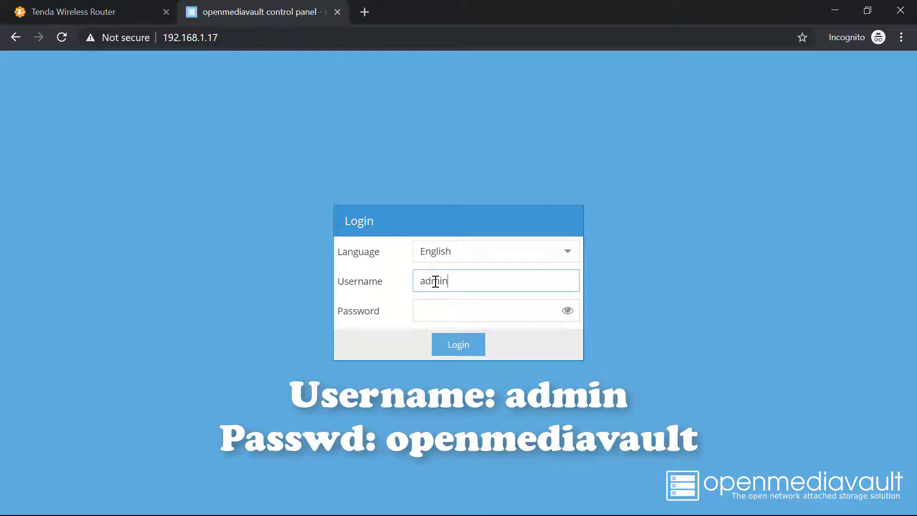
{"action": "key", "text": "Tab"}
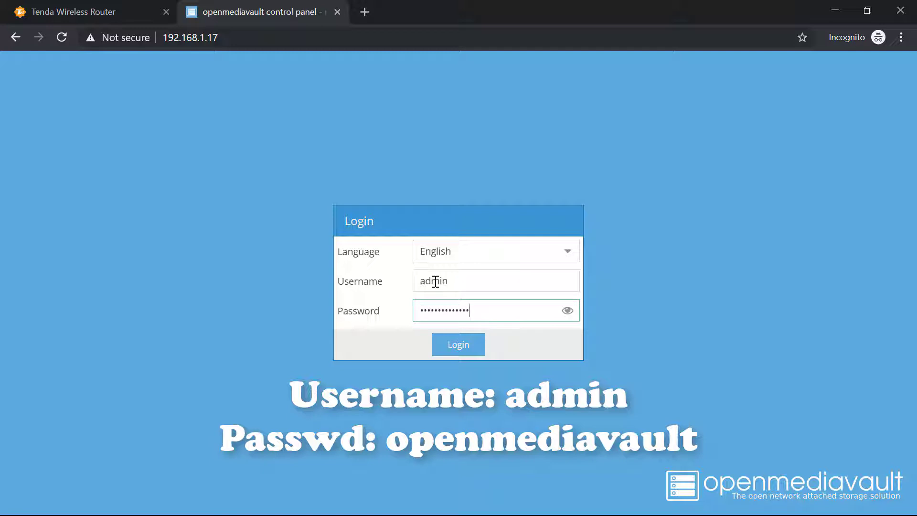
{"action": "key", "text": "Return"}
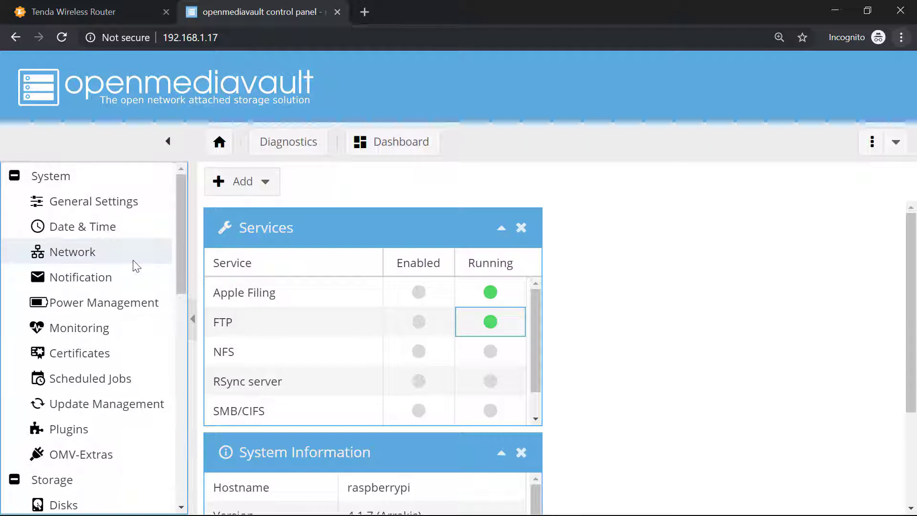
{"action": "scroll", "coordinate": [270, 287], "scroll_direction": "down", "scroll_amount": 1}
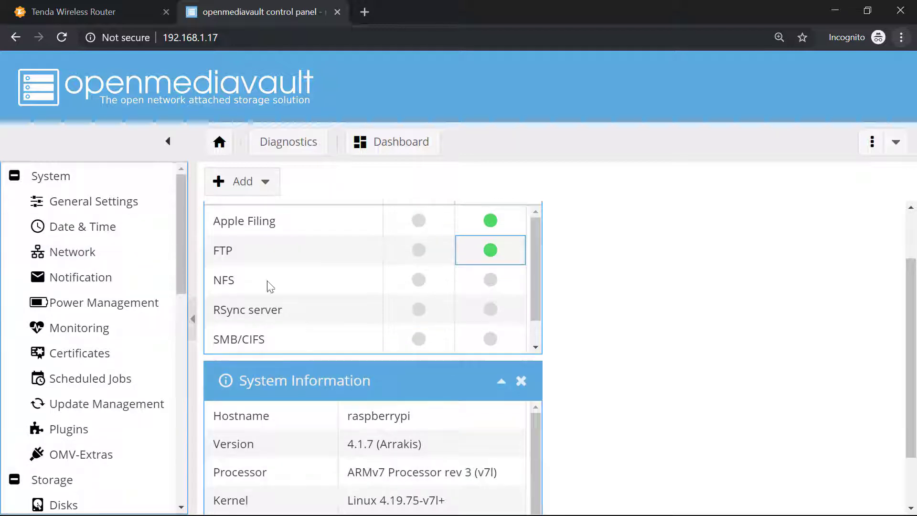
{"action": "scroll", "coordinate": [139, 322], "scroll_direction": "down", "scroll_amount": 3}
- Mount the /dev/sda5 NTFS volume from Storage > File Systems
{"action": "left_click", "coordinate": [88, 340]}
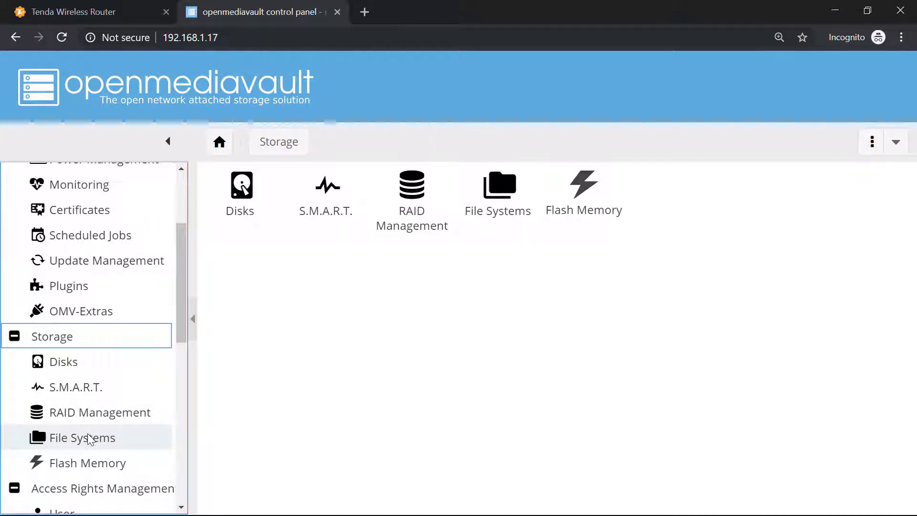
{"action": "left_click", "coordinate": [88, 439]}
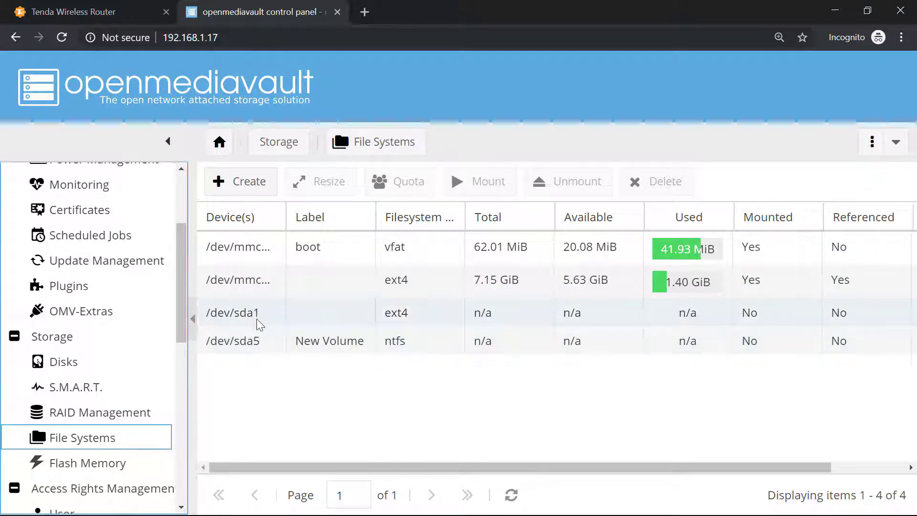
{"action": "left_click", "coordinate": [258, 347]}
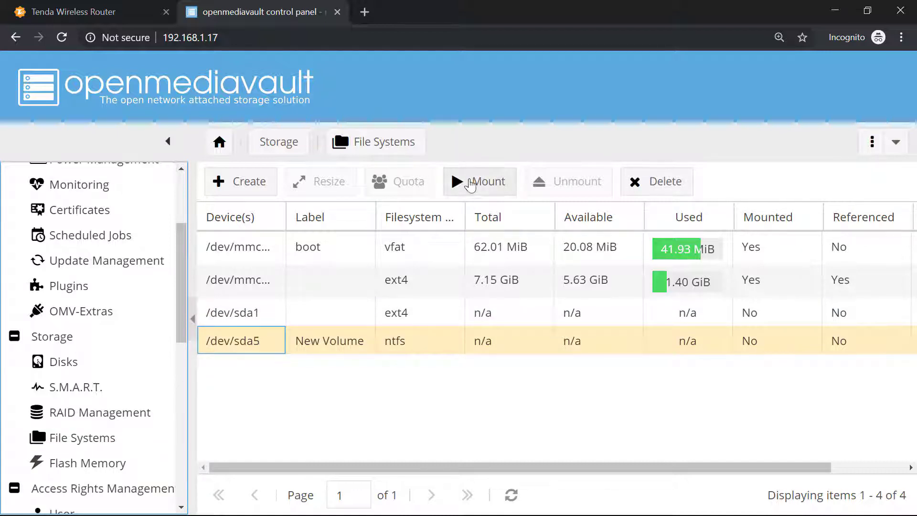
{"action": "left_click", "coordinate": [466, 182]}
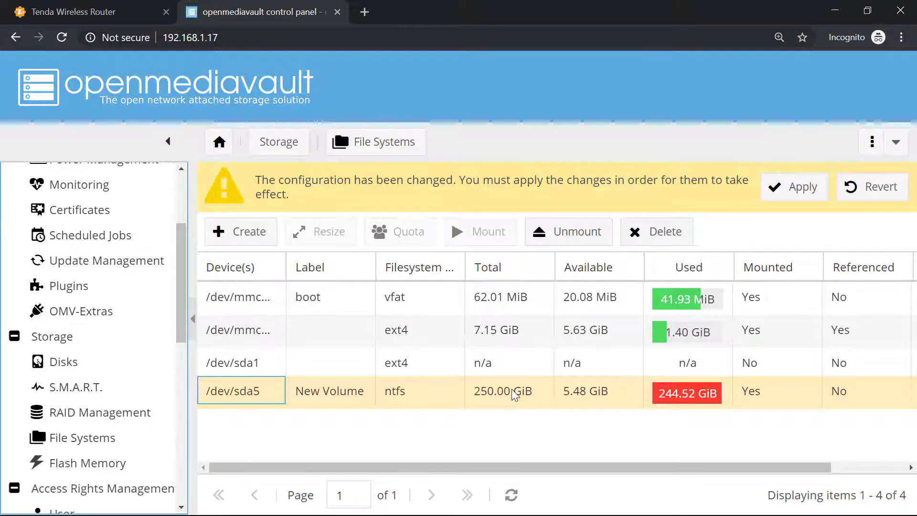
- Apply the pending configuration changes and confirm with Yes
{"action": "left_click", "coordinate": [777, 192]}
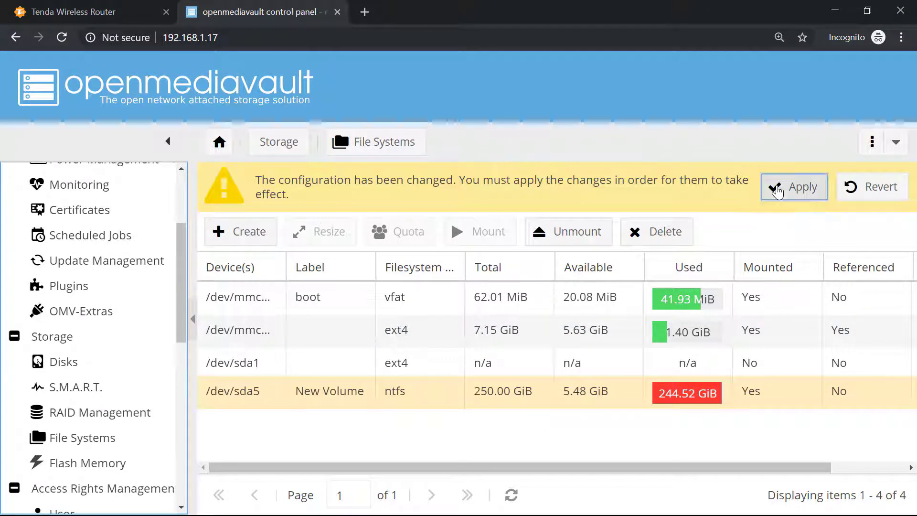
{"action": "left_click", "coordinate": [429, 336]}
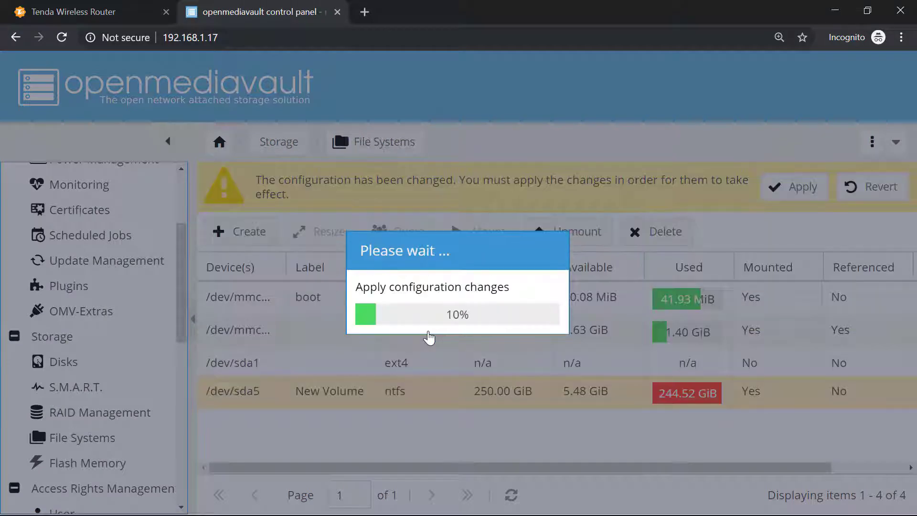
{"action": "scroll", "coordinate": [138, 262], "scroll_direction": "down", "scroll_amount": 3}
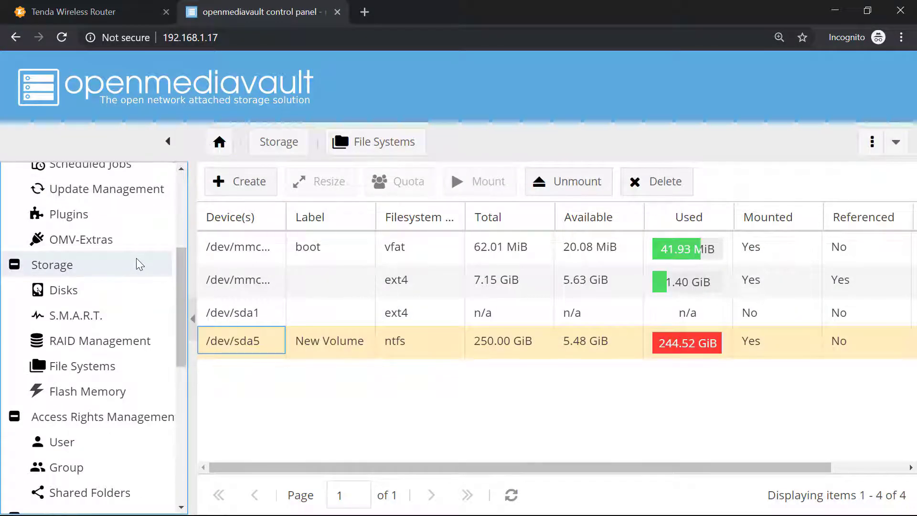
{"action": "scroll", "coordinate": [137, 264], "scroll_direction": "down", "scroll_amount": 3}
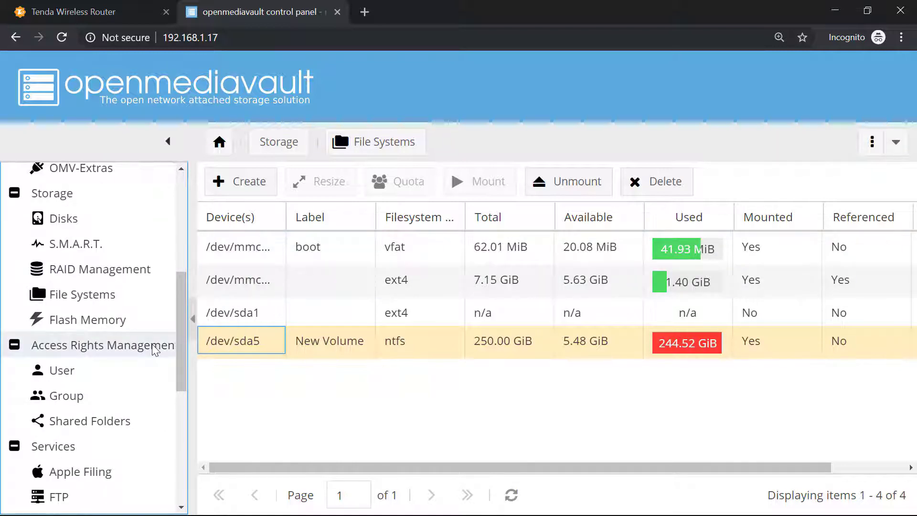
- Add shared folder 'pi-share' on New Volume with Everyone: read/write permissions
{"action": "left_click", "coordinate": [115, 428]}
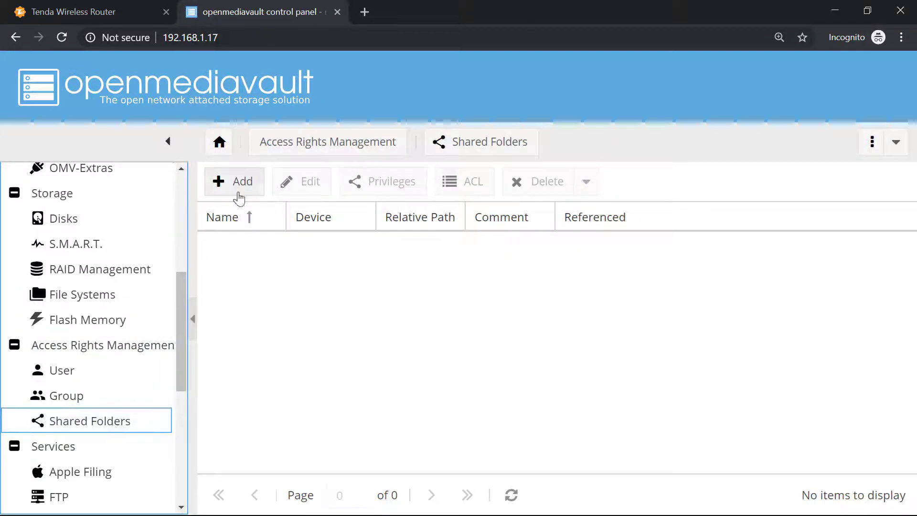
{"action": "left_click", "coordinate": [240, 185]}
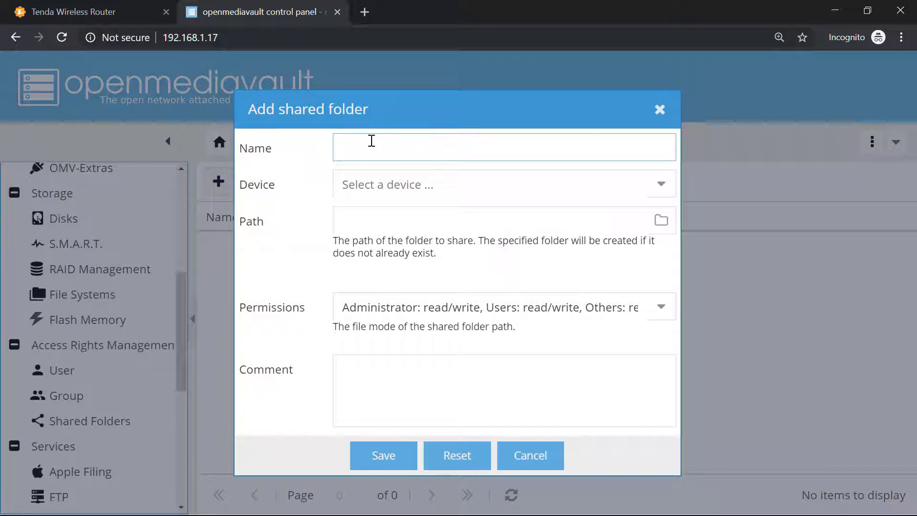
{"action": "type", "text": "pi-share"}
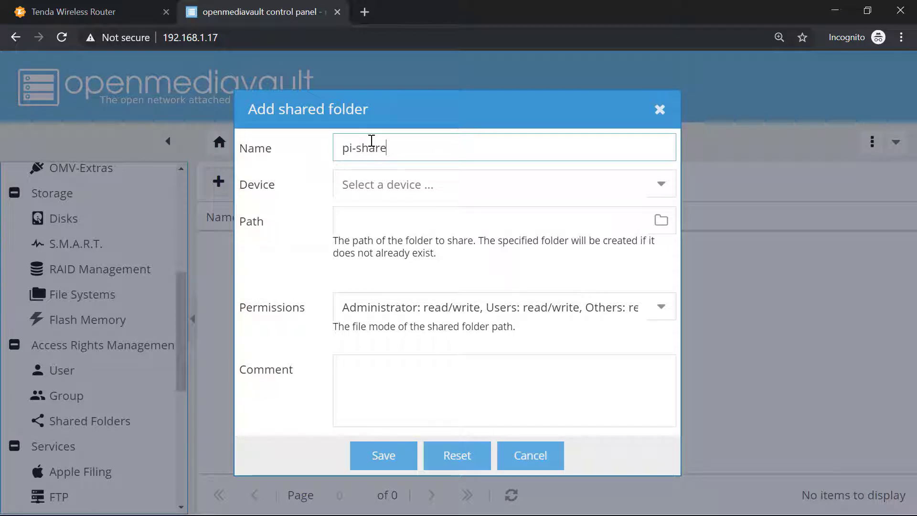
{"action": "left_click", "coordinate": [389, 182]}
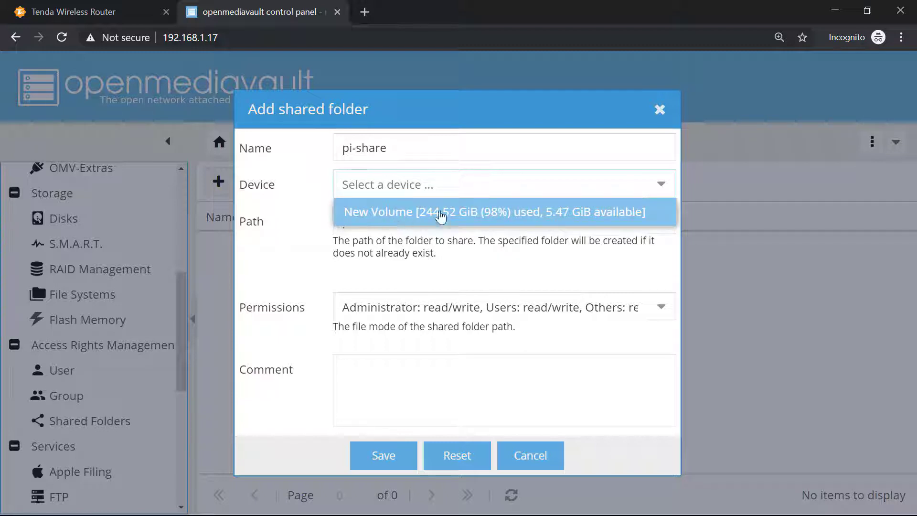
{"action": "left_click", "coordinate": [468, 217]}
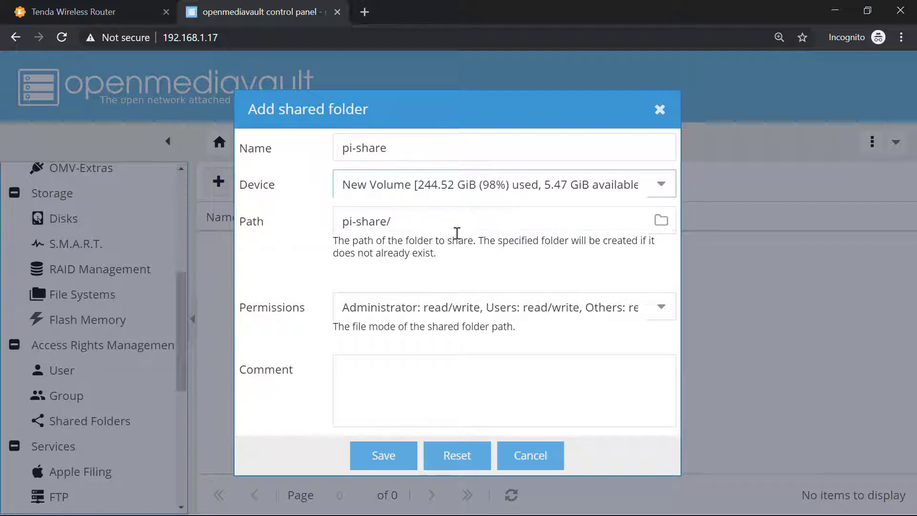
{"action": "left_click", "coordinate": [430, 306]}
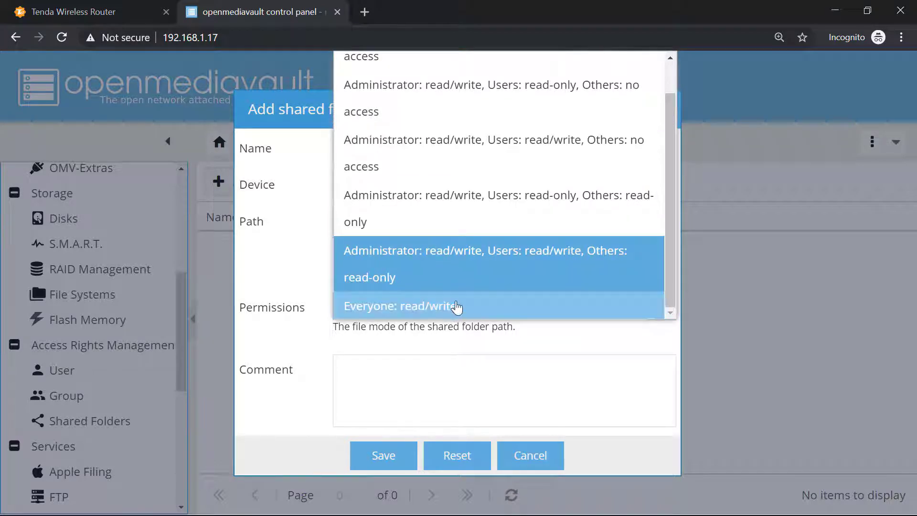
{"action": "left_click", "coordinate": [457, 307]}
{"action": "left_click", "coordinate": [425, 385]}
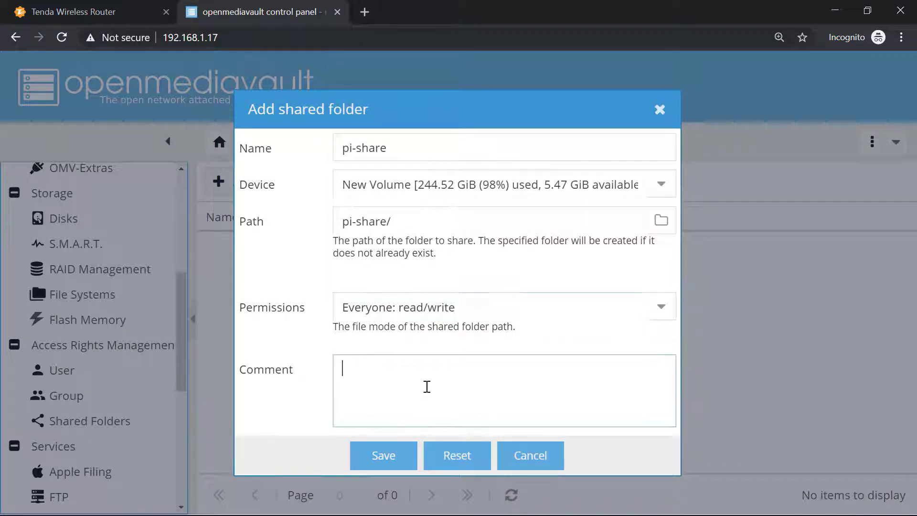
- Save the pi-share shared folder and apply the configuration changes
{"action": "left_click", "coordinate": [395, 467]}
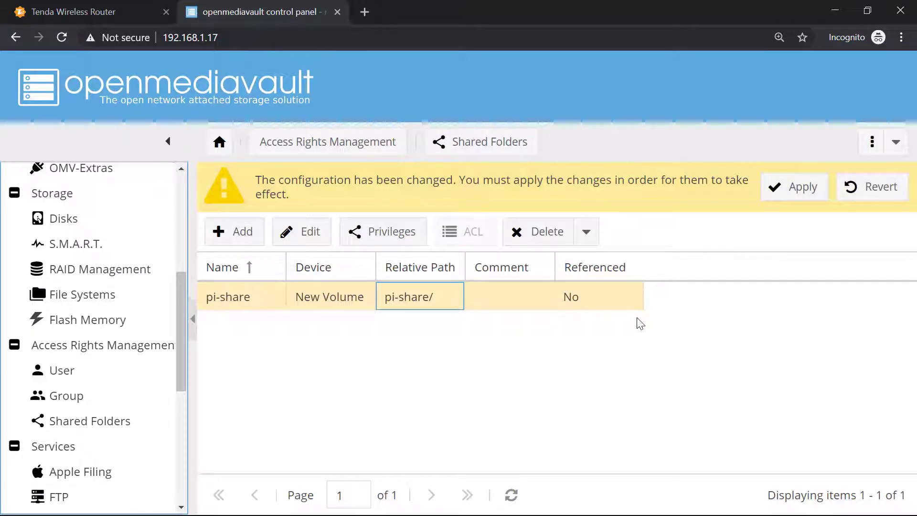
{"action": "left_click", "coordinate": [785, 187]}
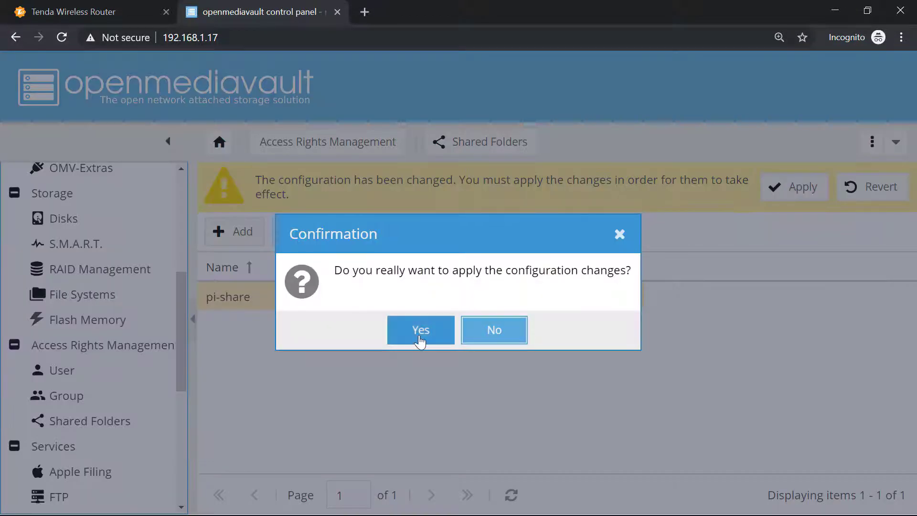
{"action": "left_click", "coordinate": [421, 340]}
{"action": "scroll", "coordinate": [143, 334], "scroll_direction": "down", "scroll_amount": 5}
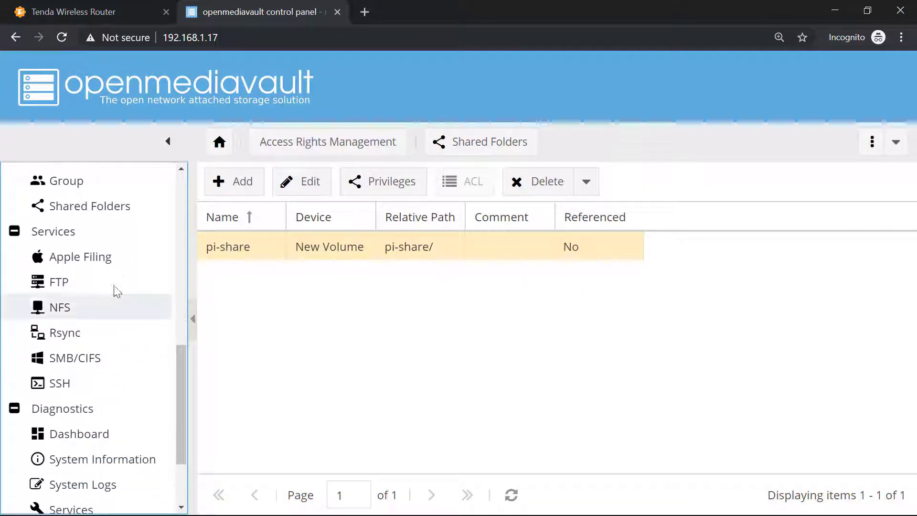
- Enable the SMB/CIFS service under Services
{"action": "left_click", "coordinate": [81, 241]}
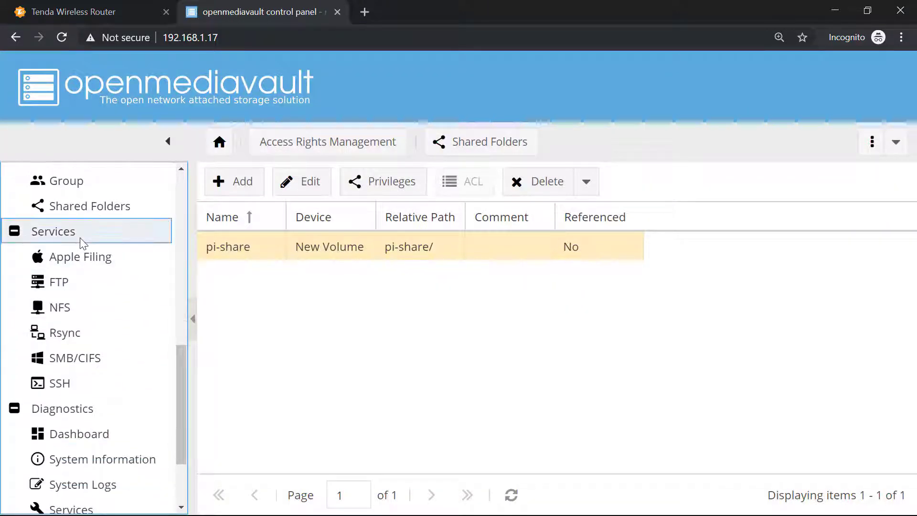
{"action": "left_click", "coordinate": [89, 362]}
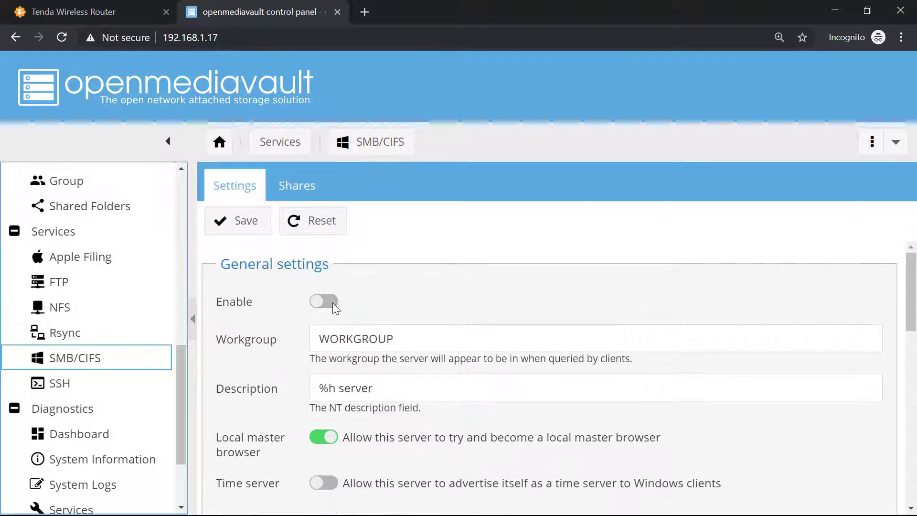
{"action": "left_click", "coordinate": [331, 300]}
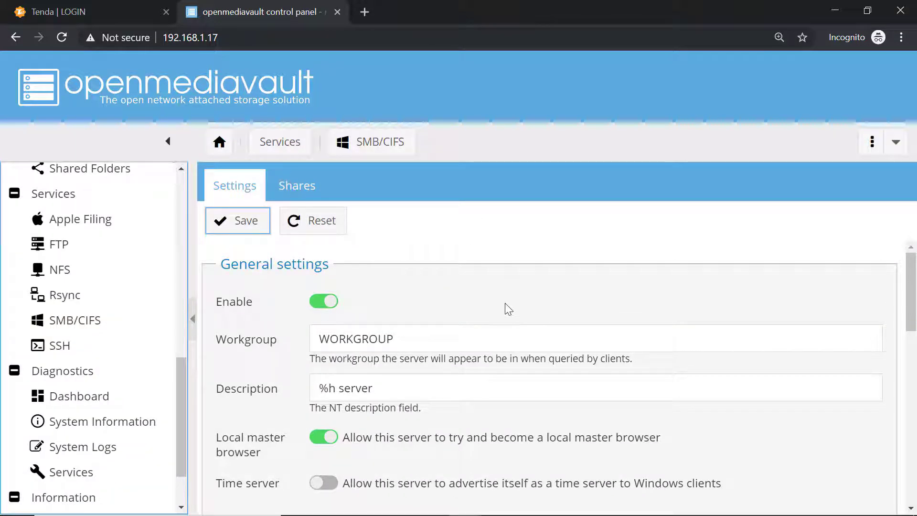
- Add an SMB share for the pi-share folder with guest-only access
{"action": "left_click", "coordinate": [295, 187]}
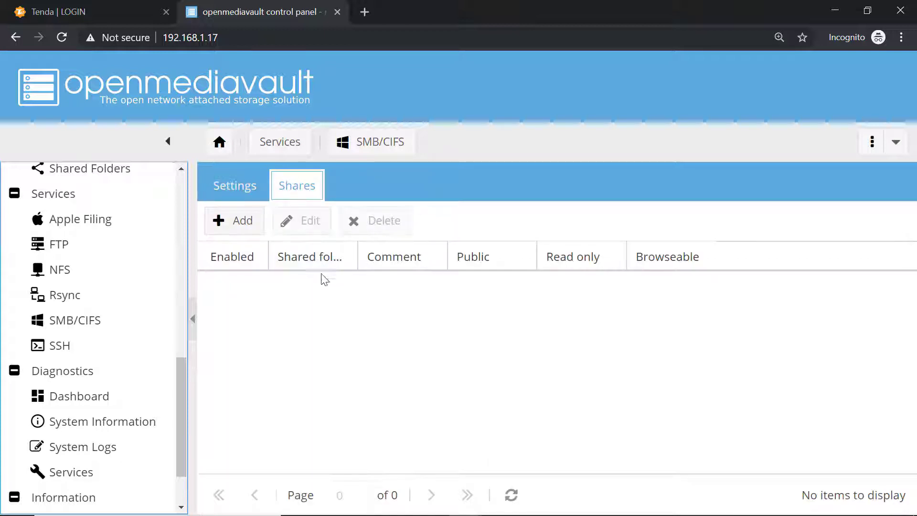
{"action": "left_click", "coordinate": [242, 221]}
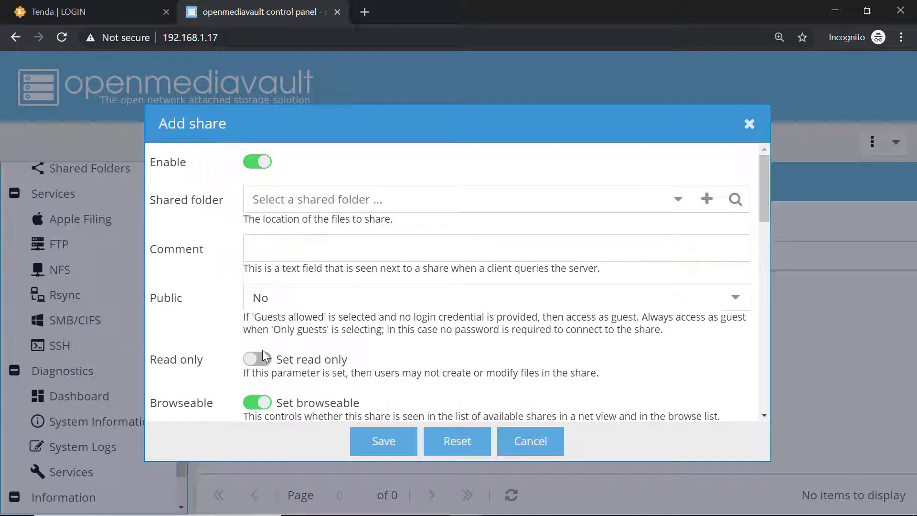
{"action": "left_click", "coordinate": [338, 197]}
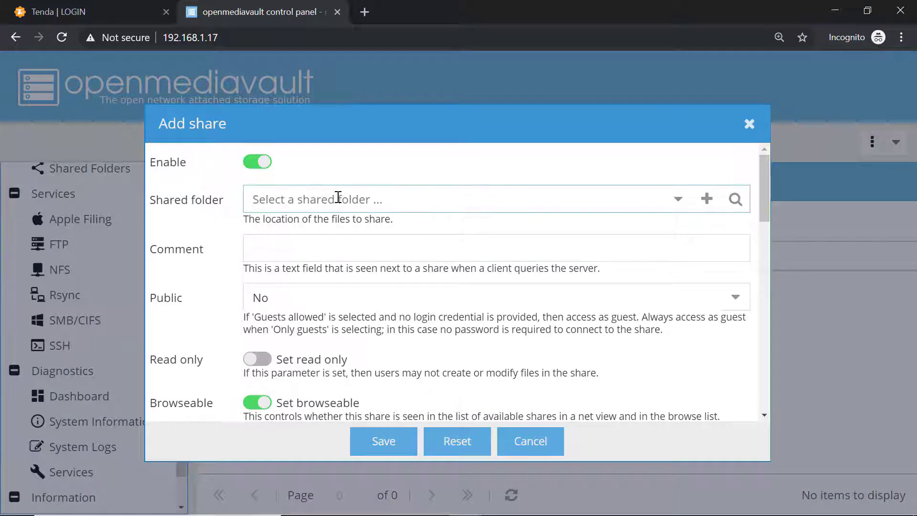
{"action": "left_click", "coordinate": [679, 199]}
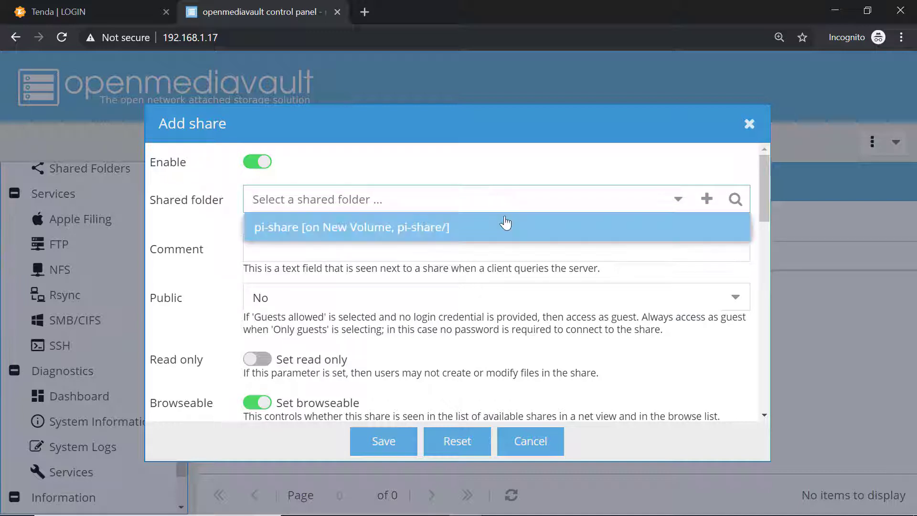
{"action": "left_click", "coordinate": [506, 225]}
{"action": "scroll", "coordinate": [486, 329], "scroll_direction": "down", "scroll_amount": 1}
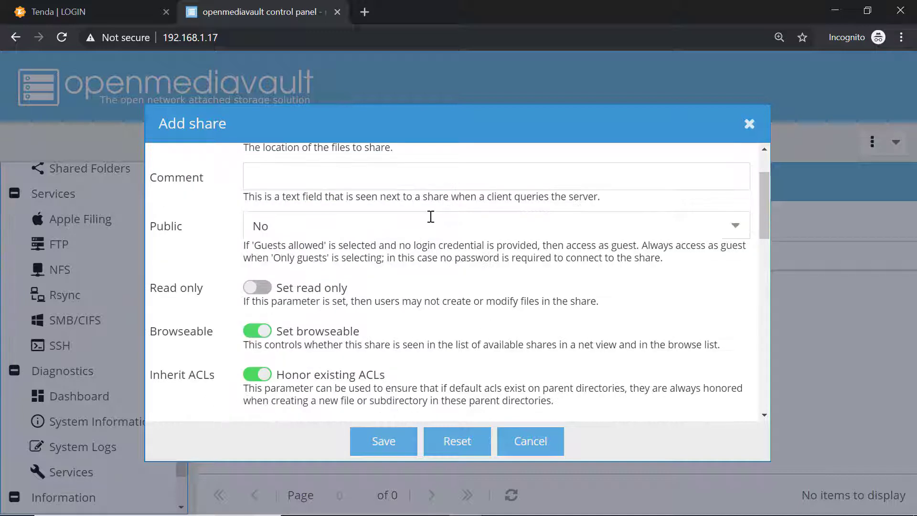
{"action": "left_click", "coordinate": [430, 217]}
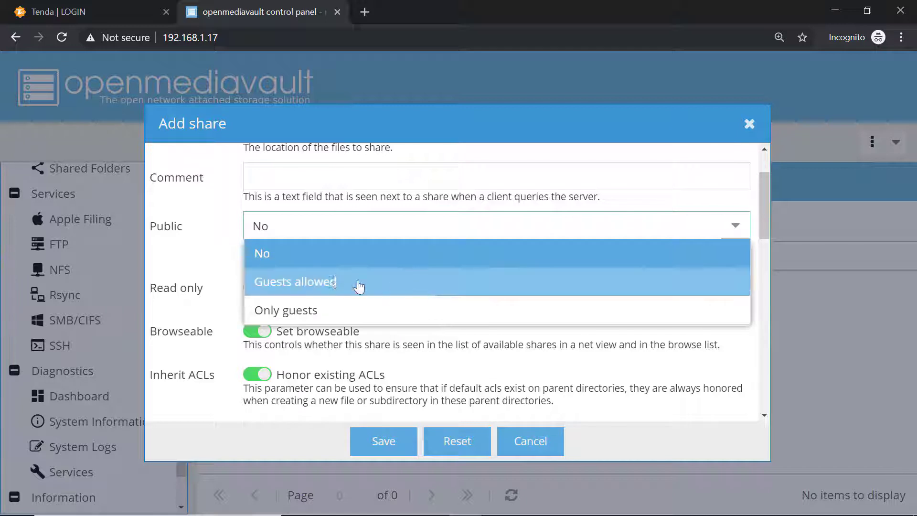
{"action": "left_click", "coordinate": [375, 315]}
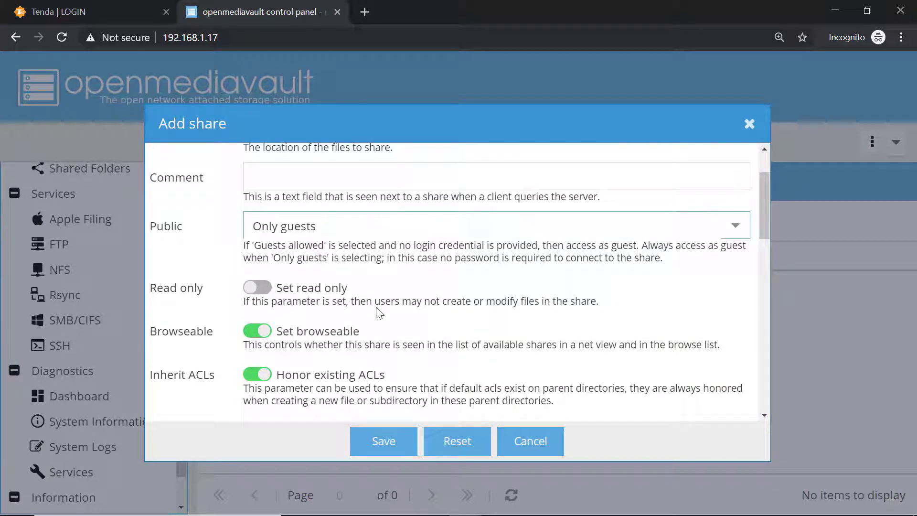
- Save the pi-share SMB share and apply the configuration changes
{"action": "scroll", "coordinate": [471, 279], "scroll_direction": "down", "scroll_amount": 10}
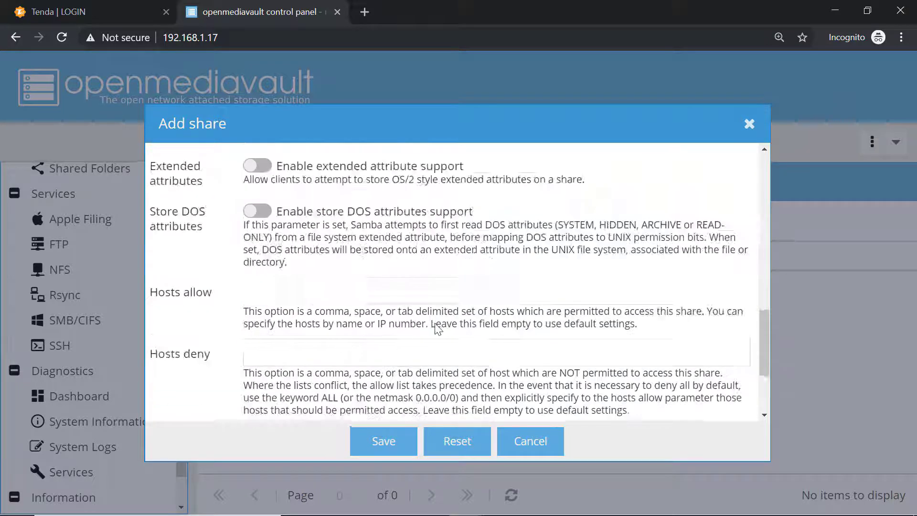
{"action": "left_click", "coordinate": [381, 438]}
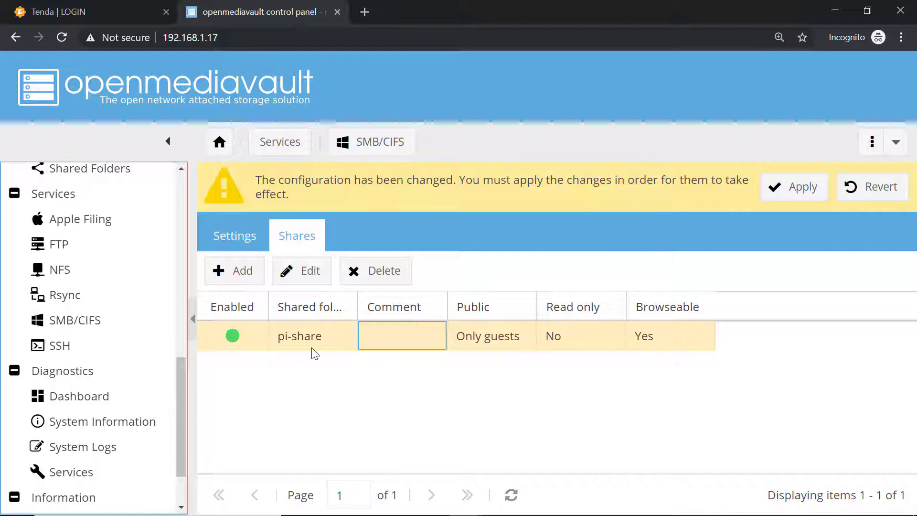
{"action": "left_click", "coordinate": [785, 195]}
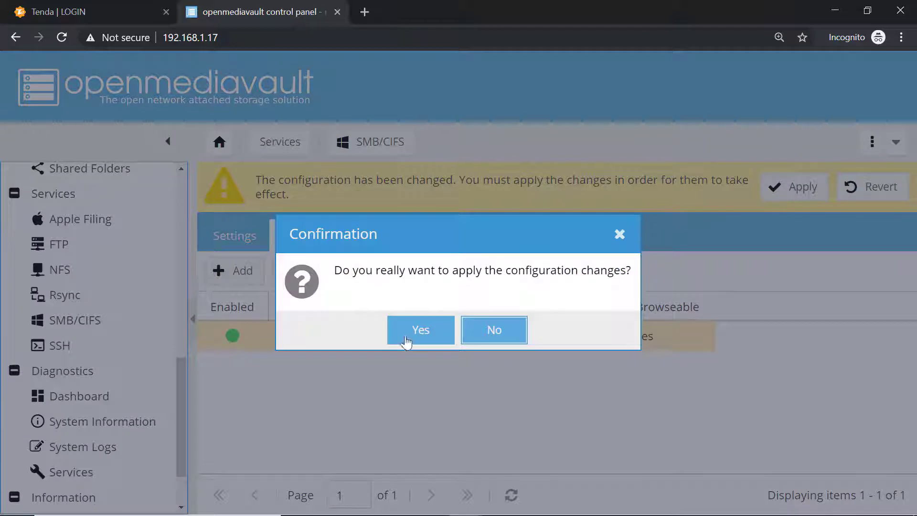
{"action": "left_click", "coordinate": [427, 335]}
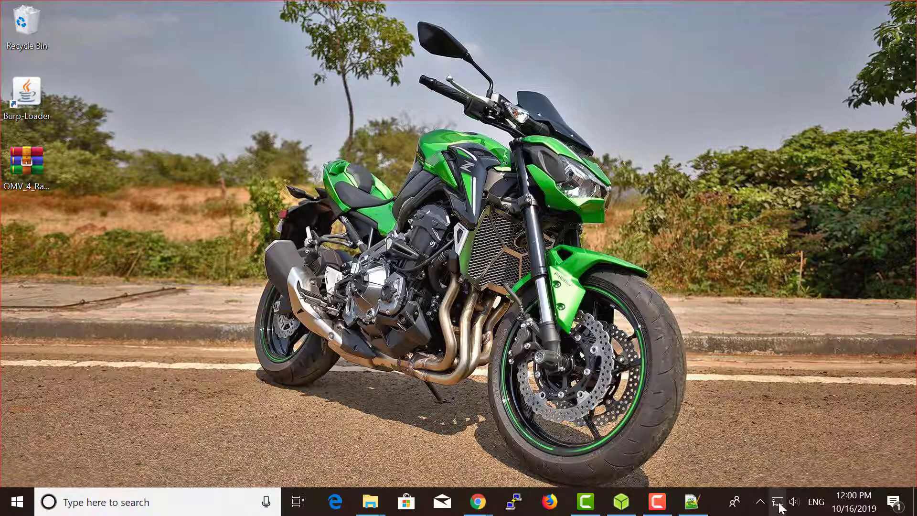
- Turn on network discovery and file and printer sharing for the public profile, and save
{"action": "right_click", "coordinate": [779, 503]}
{"action": "left_click", "coordinate": [786, 486]}
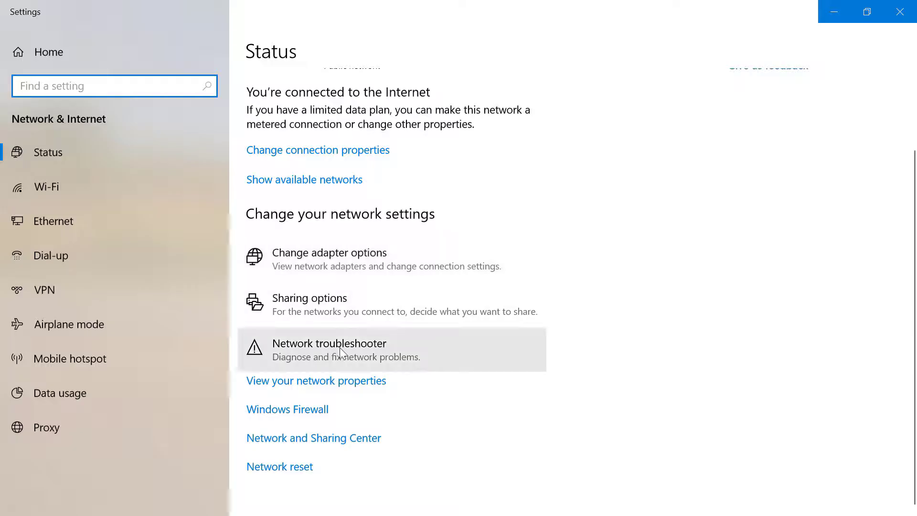
{"action": "left_click", "coordinate": [317, 308]}
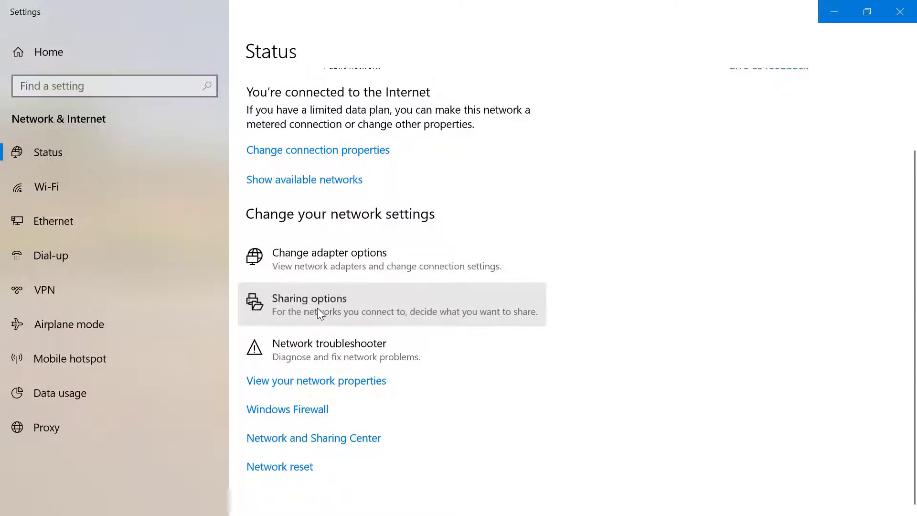
{"action": "left_click", "coordinate": [362, 218]}
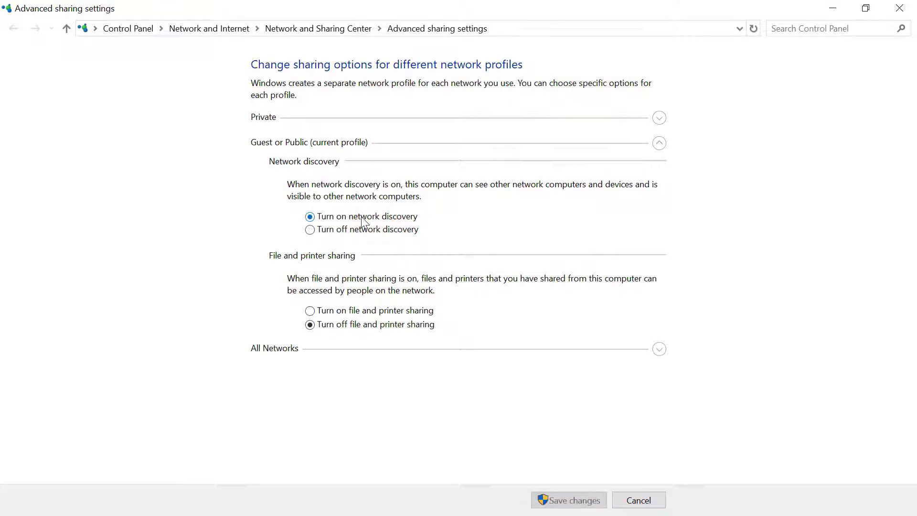
{"action": "left_click", "coordinate": [377, 311]}
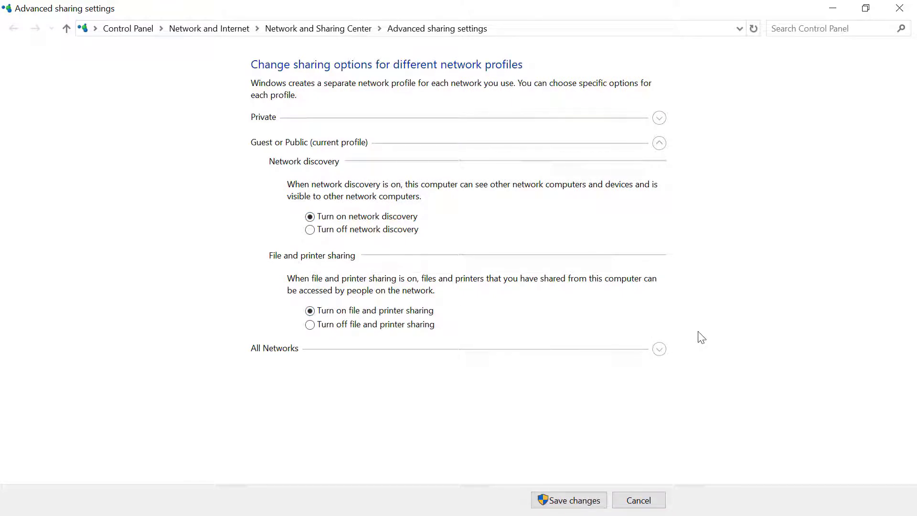
{"action": "left_click", "coordinate": [584, 500]}
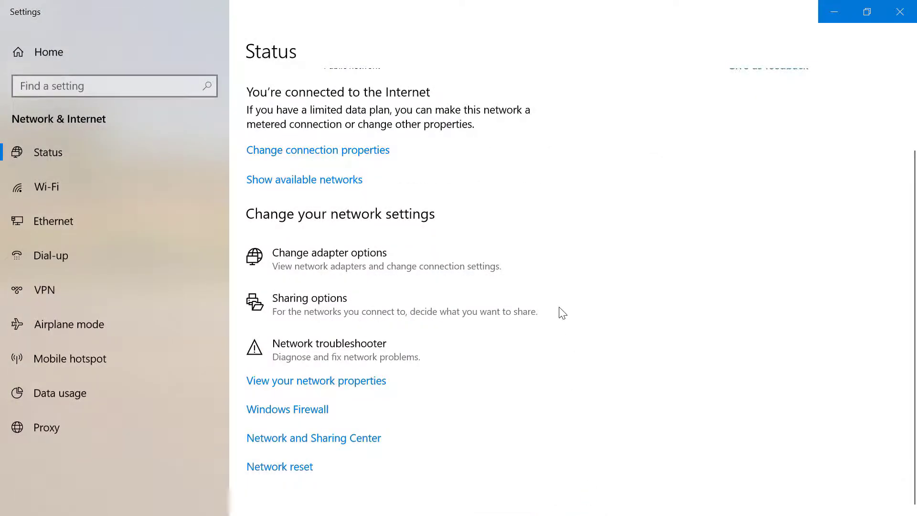
{"action": "key", "text": "super+e"}
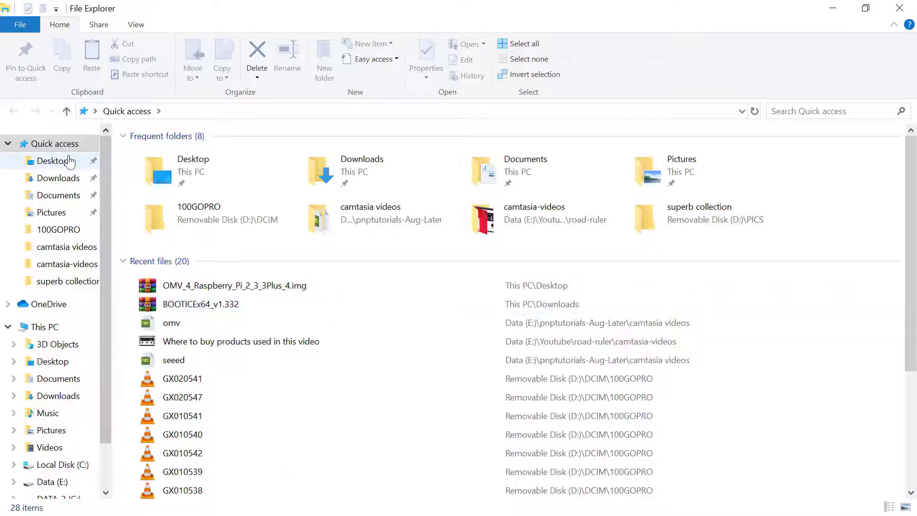
- From This PC, map the network folder \\RASPBERRYPI\pi-share to drive letter Z:
{"action": "left_click", "coordinate": [38, 328]}
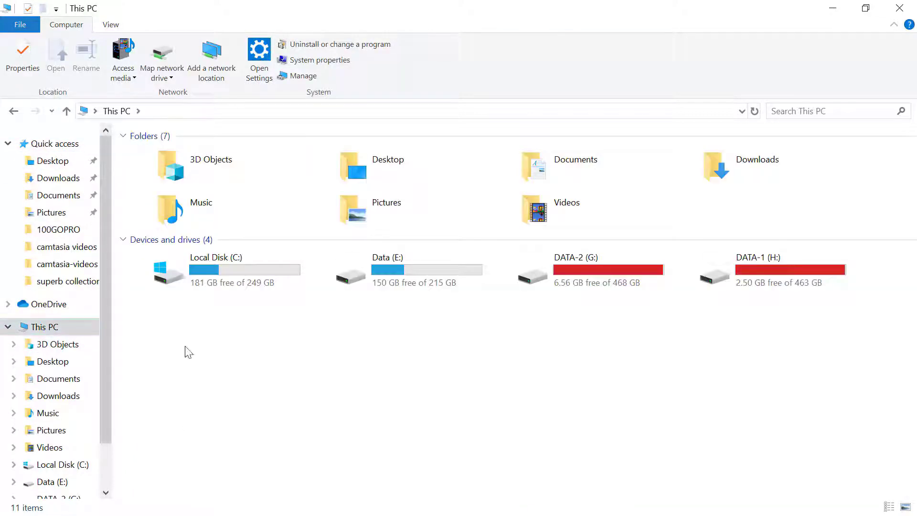
{"action": "left_click", "coordinate": [167, 76]}
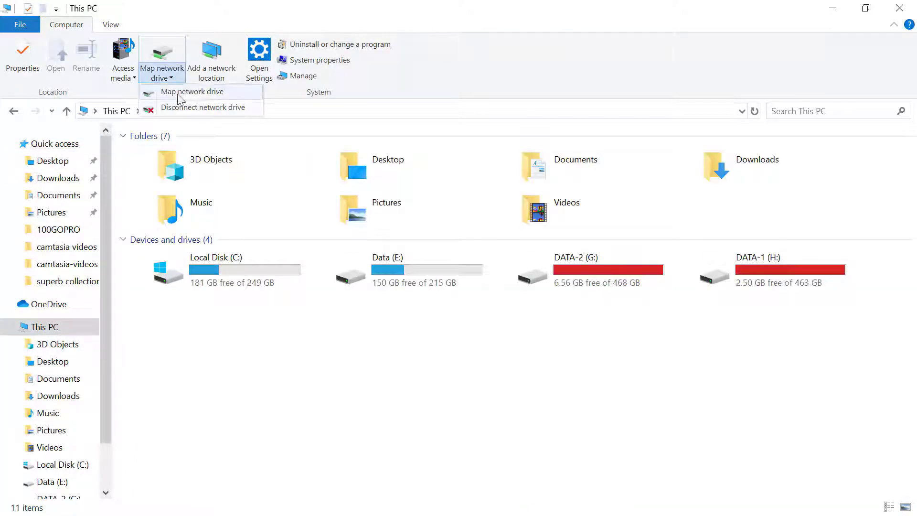
{"action": "left_click", "coordinate": [191, 95]}
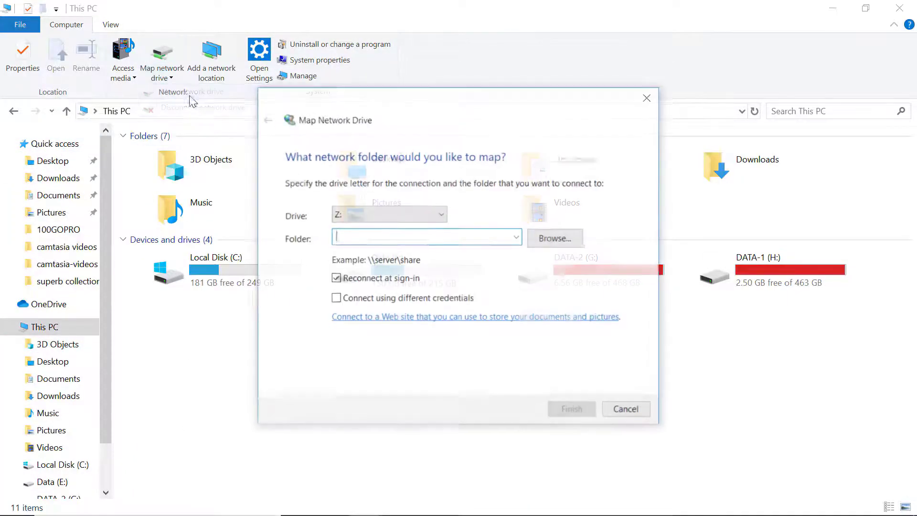
{"action": "left_click", "coordinate": [566, 243]}
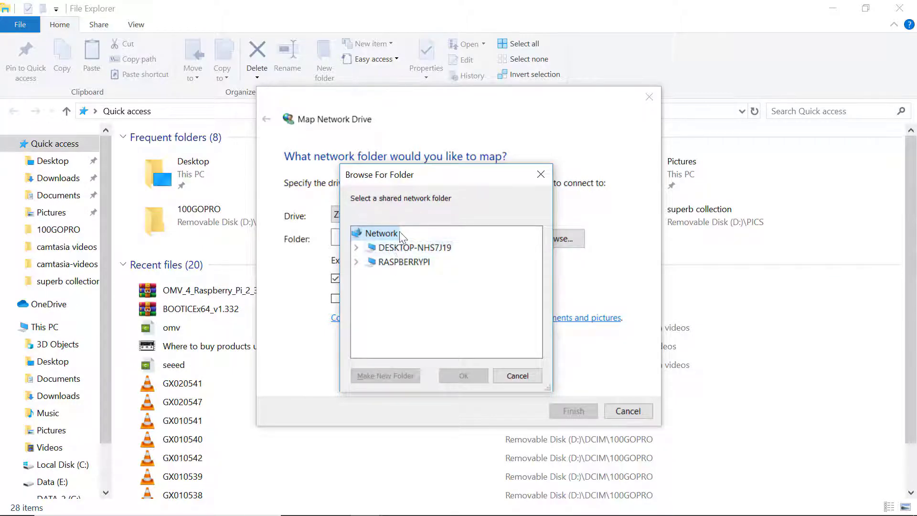
{"action": "left_click", "coordinate": [401, 247]}
{"action": "left_click", "coordinate": [399, 262]}
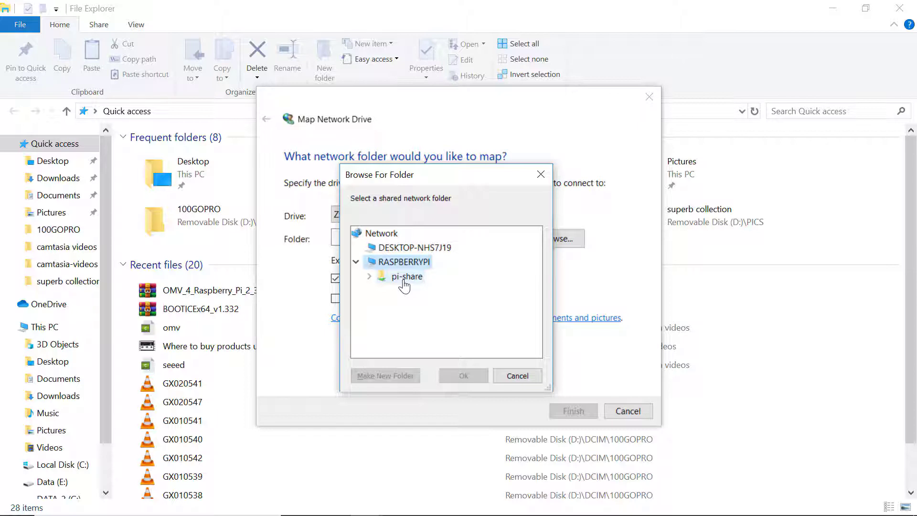
{"action": "left_click", "coordinate": [403, 281]}
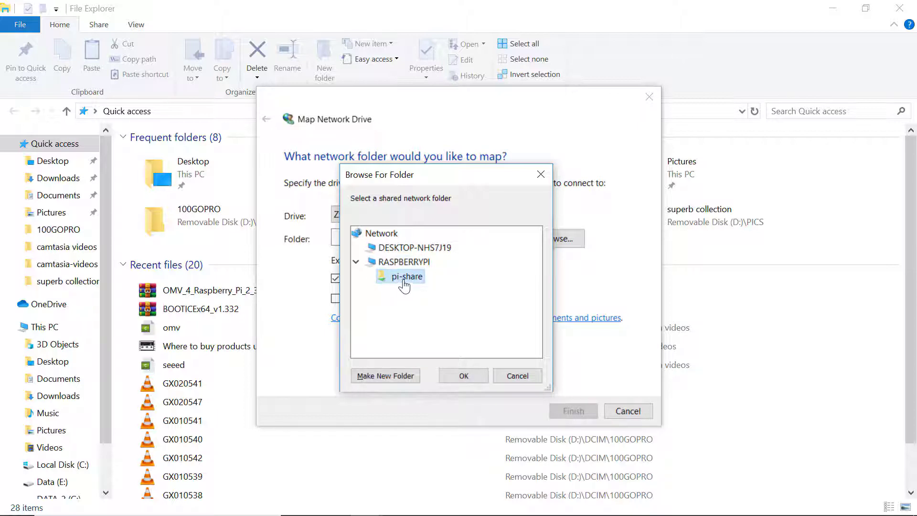
{"action": "left_click", "coordinate": [481, 383]}
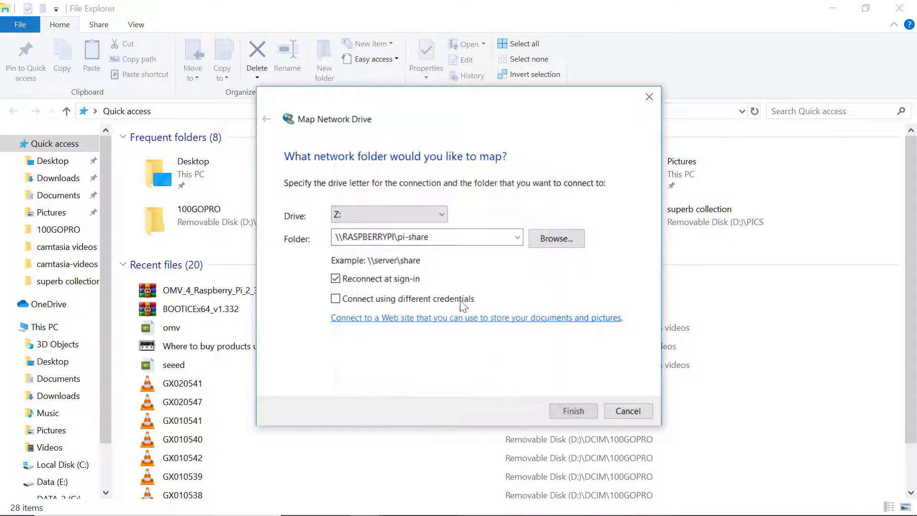
{"action": "left_click", "coordinate": [562, 411]}
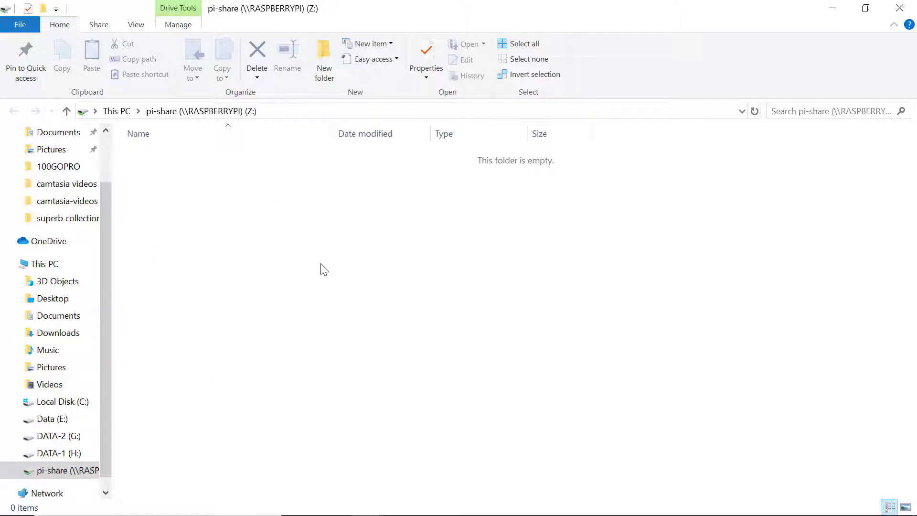
- Copy the Burp Suite zip archive from Data (E:) and paste it into the empty pi-share (Y:) drive
{"action": "left_click", "coordinate": [52, 418]}
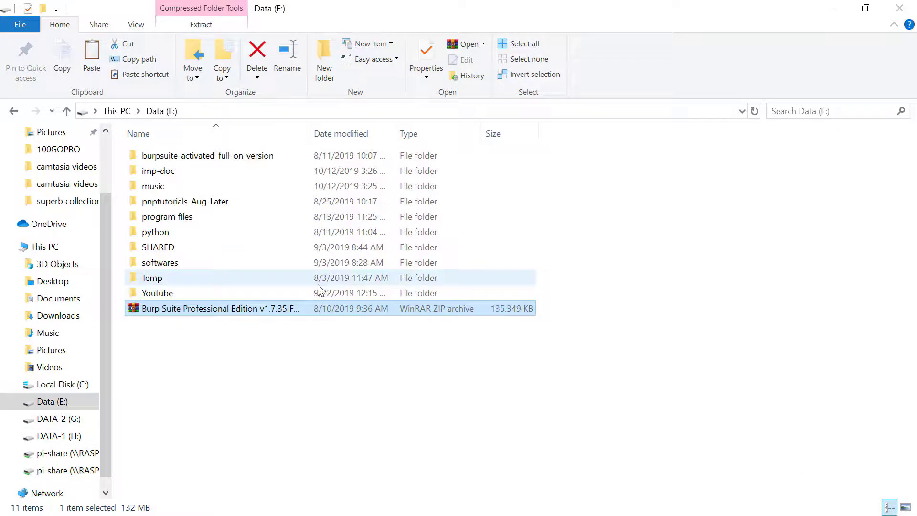
{"action": "right_click", "coordinate": [311, 305]}
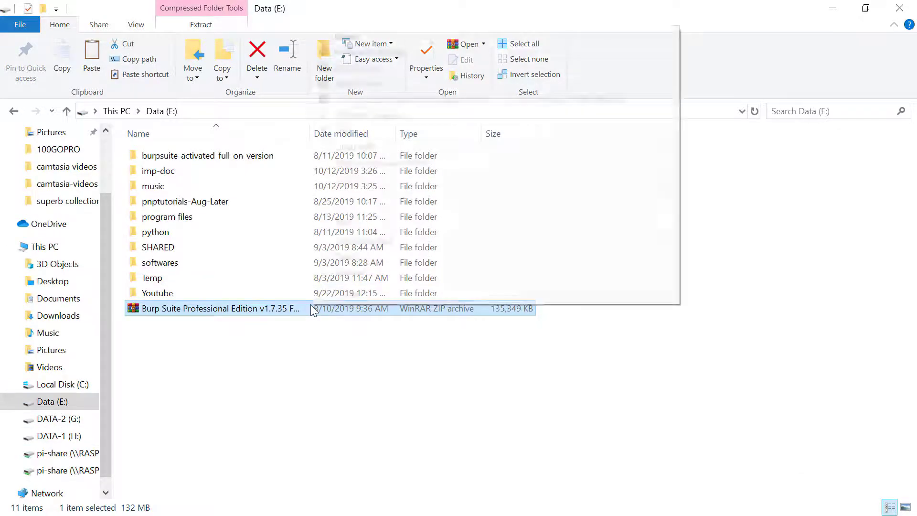
{"action": "left_click", "coordinate": [342, 221]}
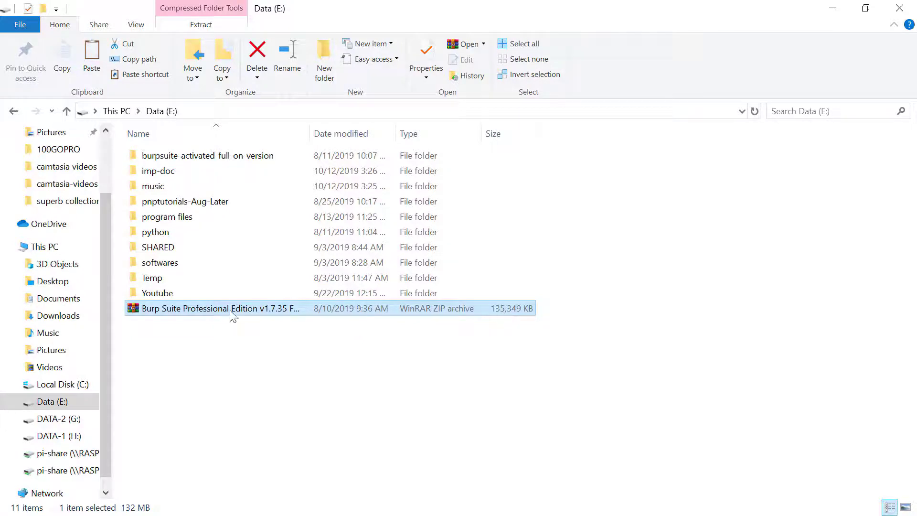
{"action": "left_click", "coordinate": [54, 453]}
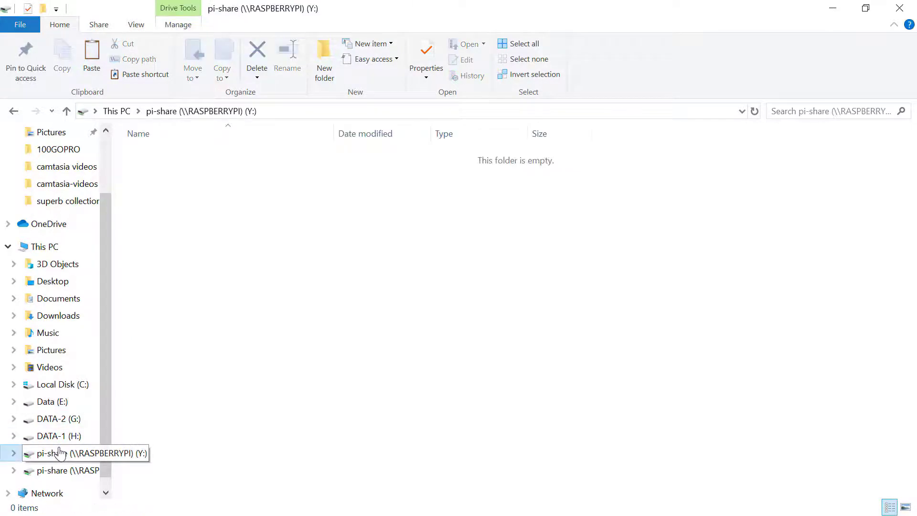
{"action": "right_click", "coordinate": [283, 175]}
{"action": "left_click", "coordinate": [321, 260]}
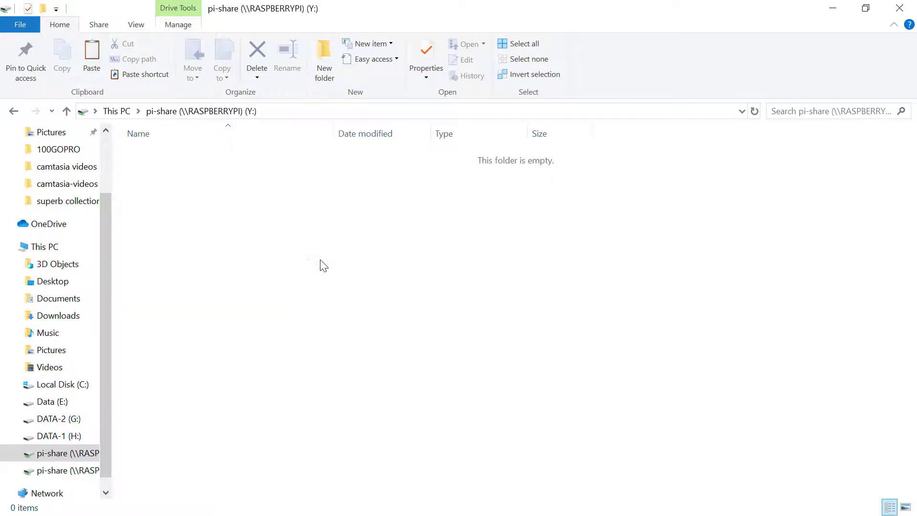